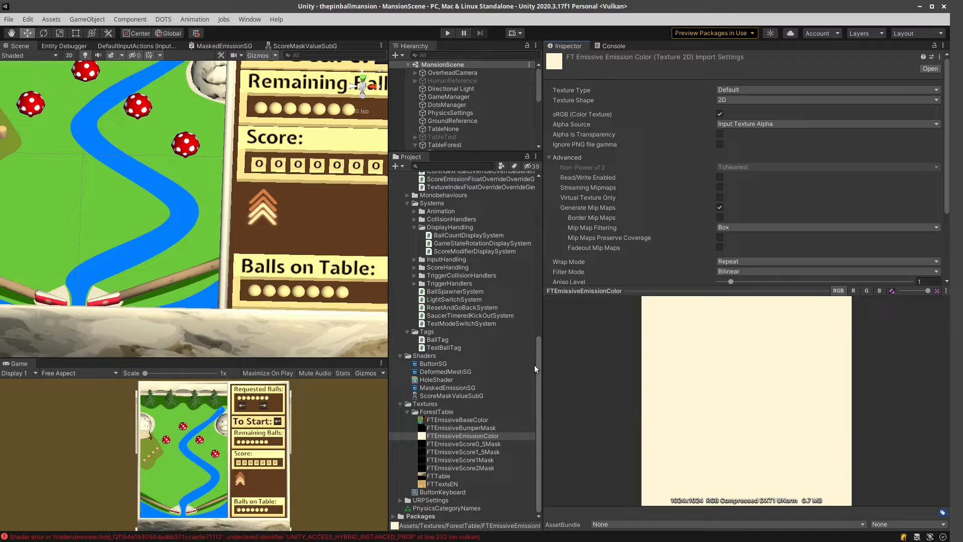
Preview the FTEmissive score mask textures 0_5, 1_5, 1 and 2, plus the FTEmissiveBaseColor texture.
left_click(476, 444)
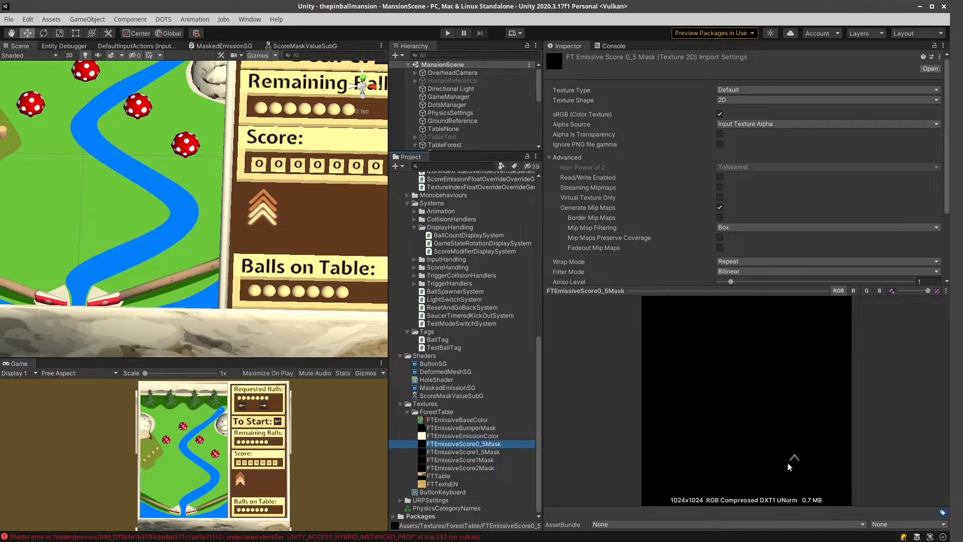
left_click(480, 452)
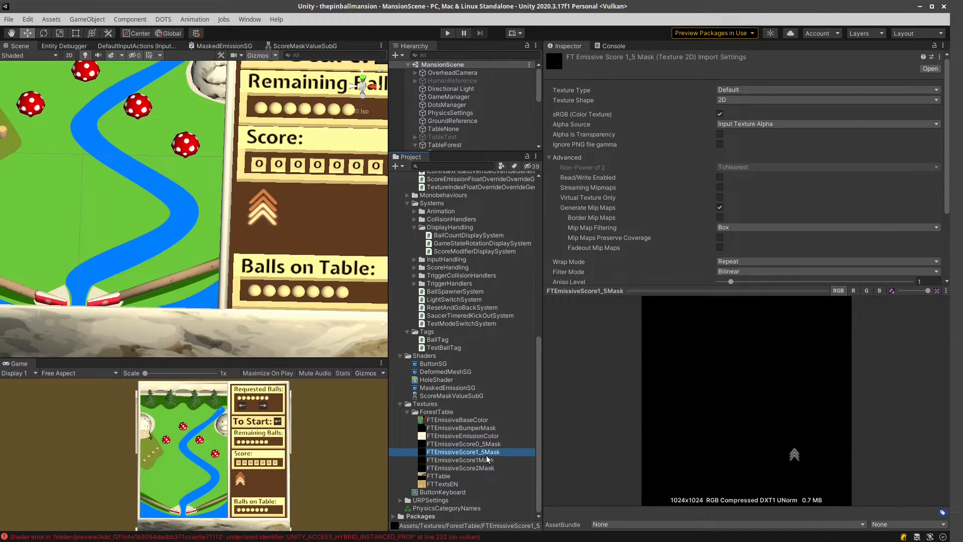
left_click(478, 460)
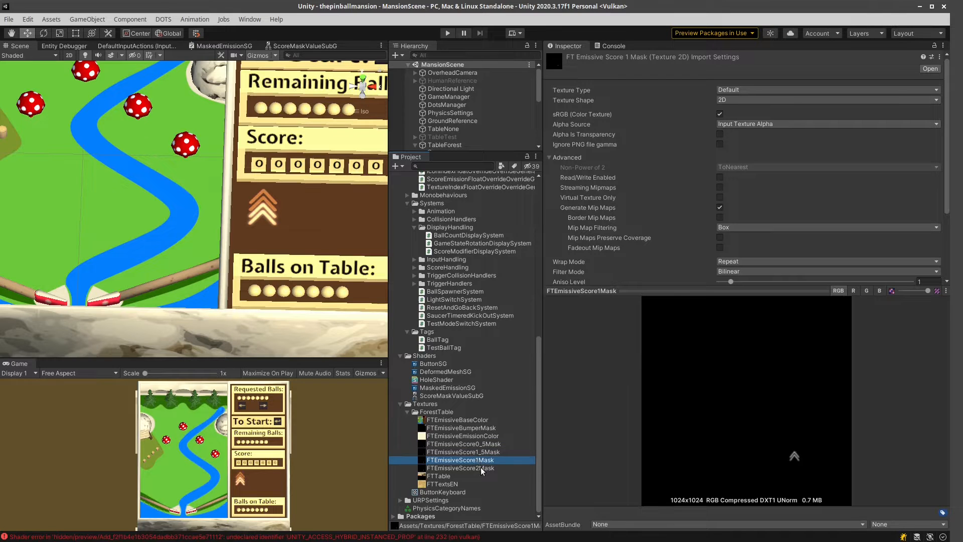
left_click(481, 469)
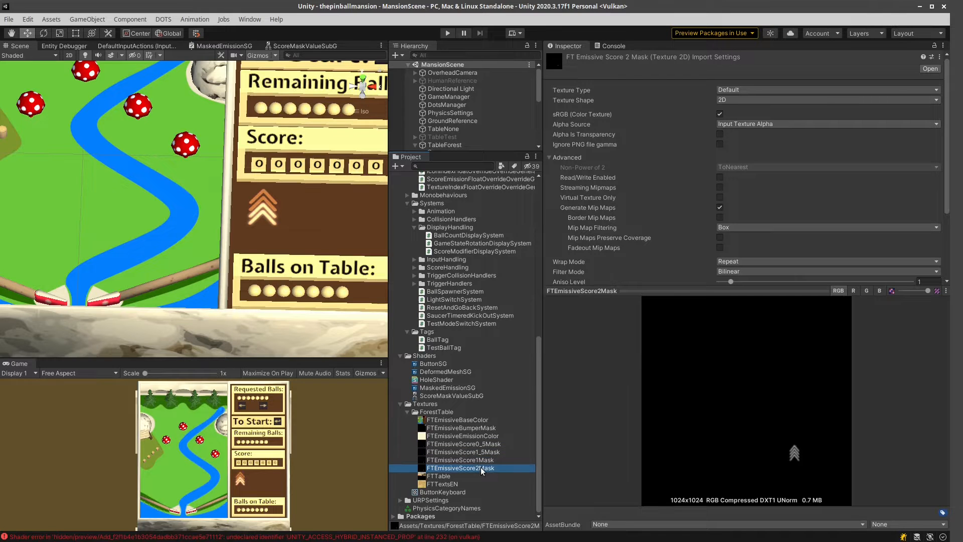
left_click(468, 419)
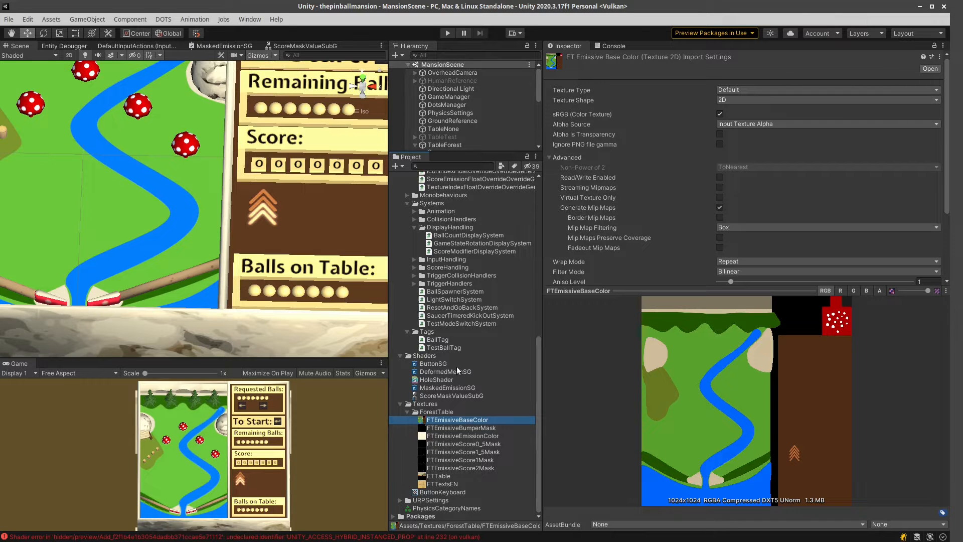
Enlarge the scene and graph workspace and bring up the MaskedEmissionSG shader graph with its emission nodes in view.
left_click(444, 388)
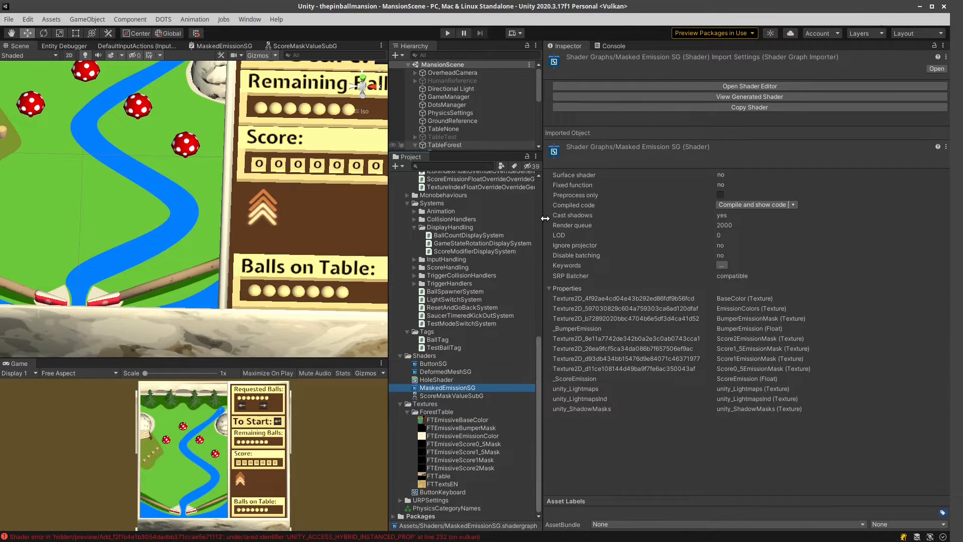
left_click_drag(544, 219, 877, 215)
left_click_drag(388, 269, 788, 273)
left_click_drag(475, 357, 476, 420)
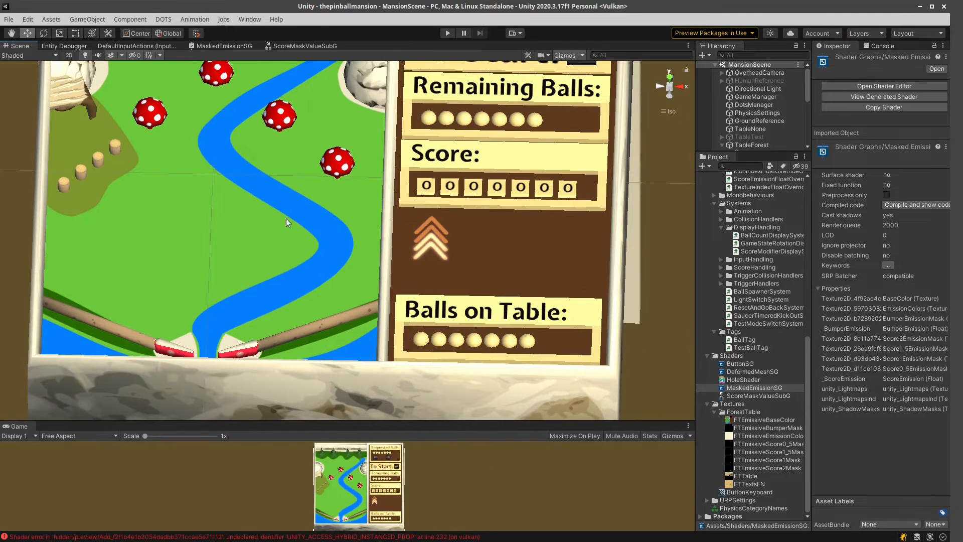
left_click(216, 47)
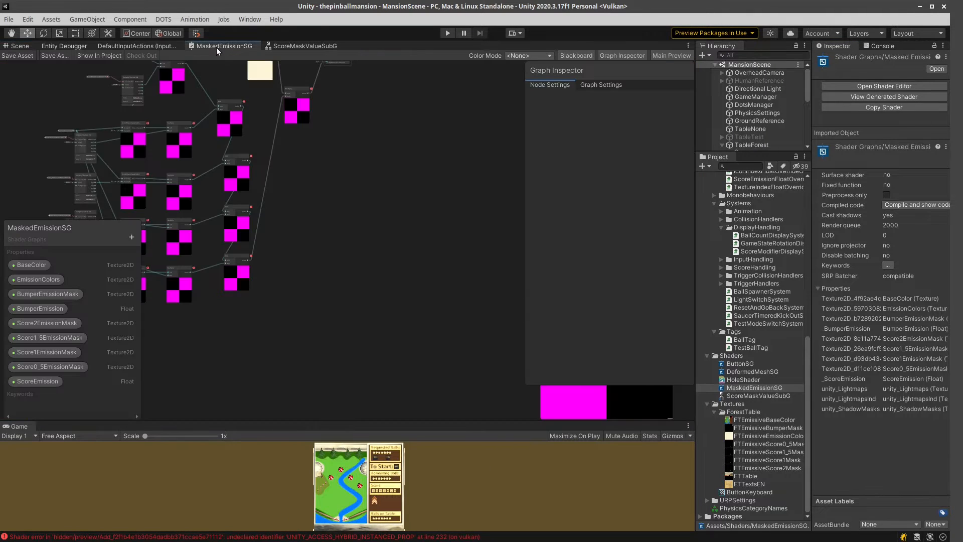
middle_click_drag(319, 210, 492, 273)
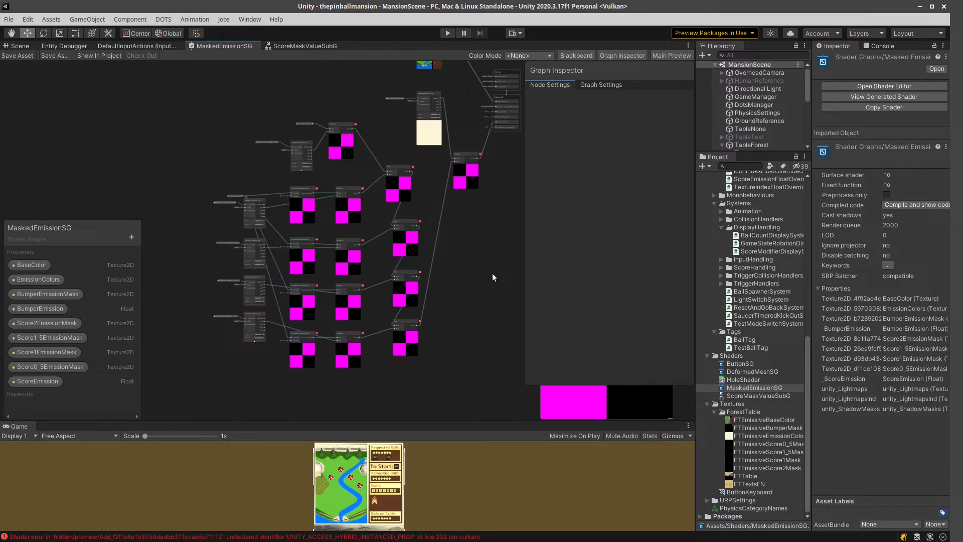
Inspect the settings of the BumperEmission and ScoreEmission properties and read one of the shader errors in the console.
left_click(26, 308)
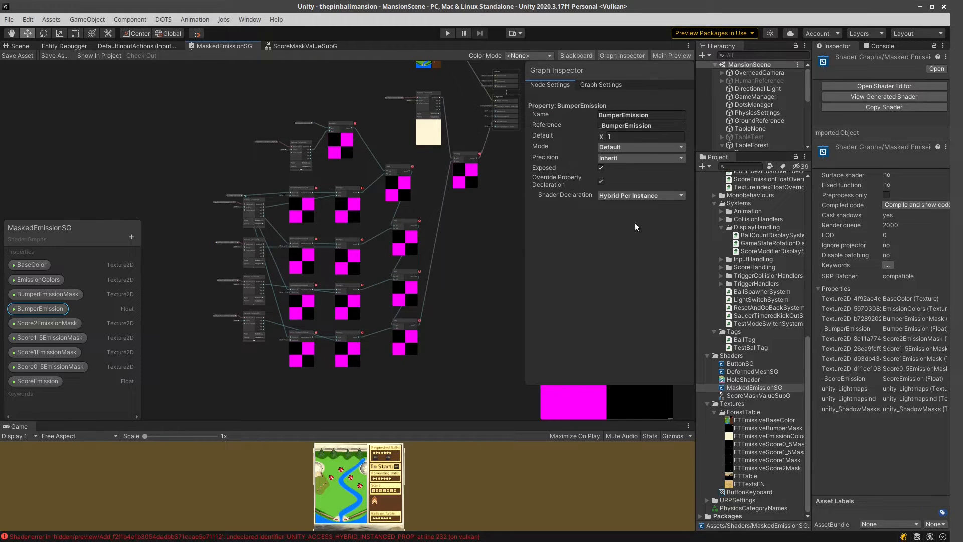
left_click(37, 380)
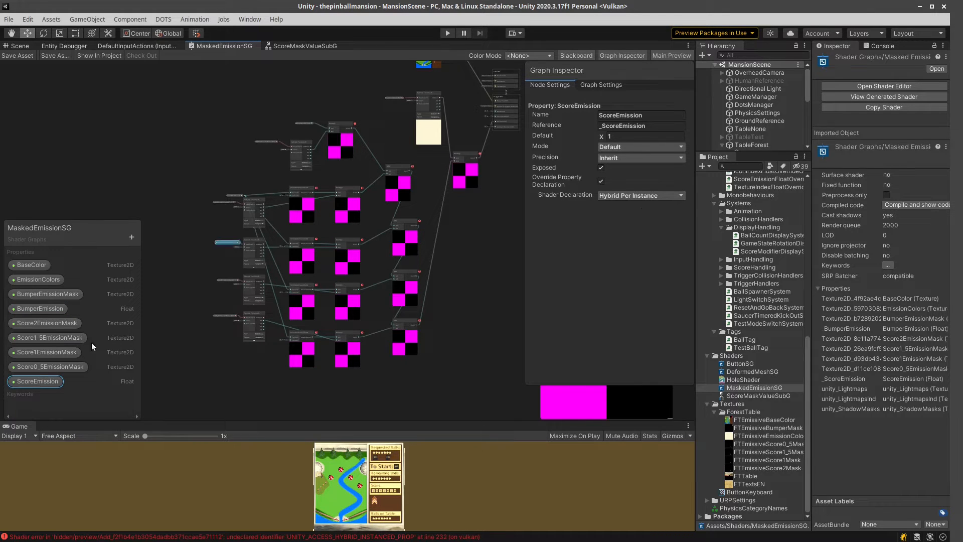
left_click(881, 45)
left_click(871, 131)
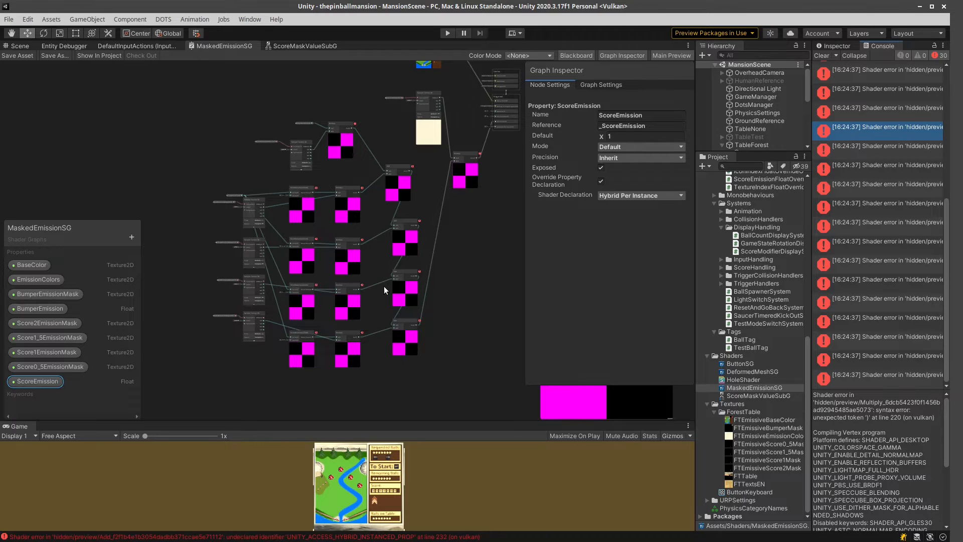
Set ScoreEmission's shader declaration to Per Material and turn off the property declaration override for BumperEmission.
left_click(636, 194)
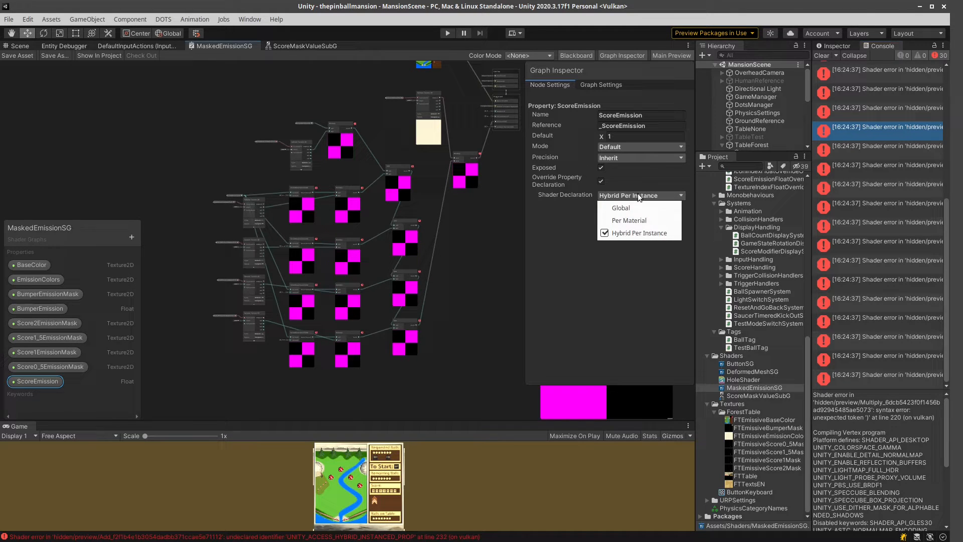
left_click(631, 218)
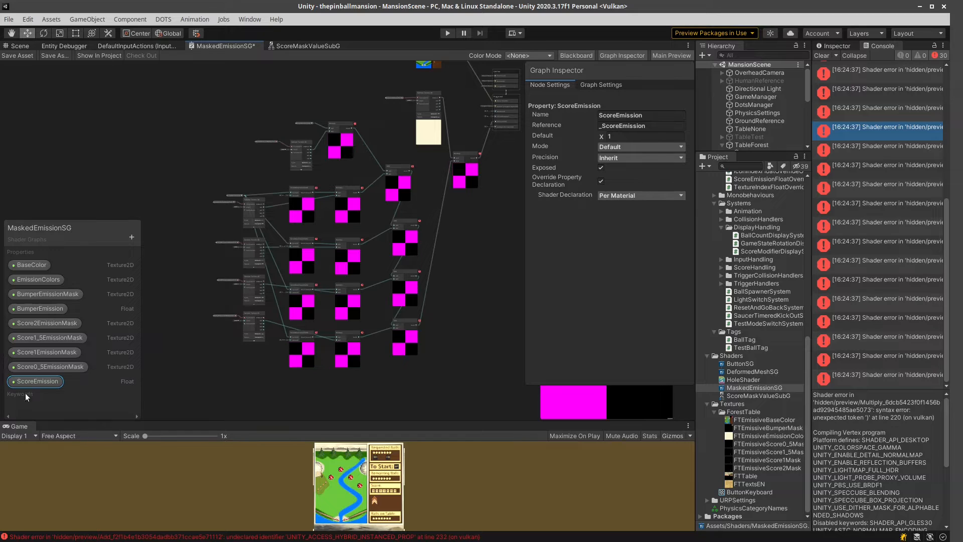
left_click(44, 310)
left_click(613, 195)
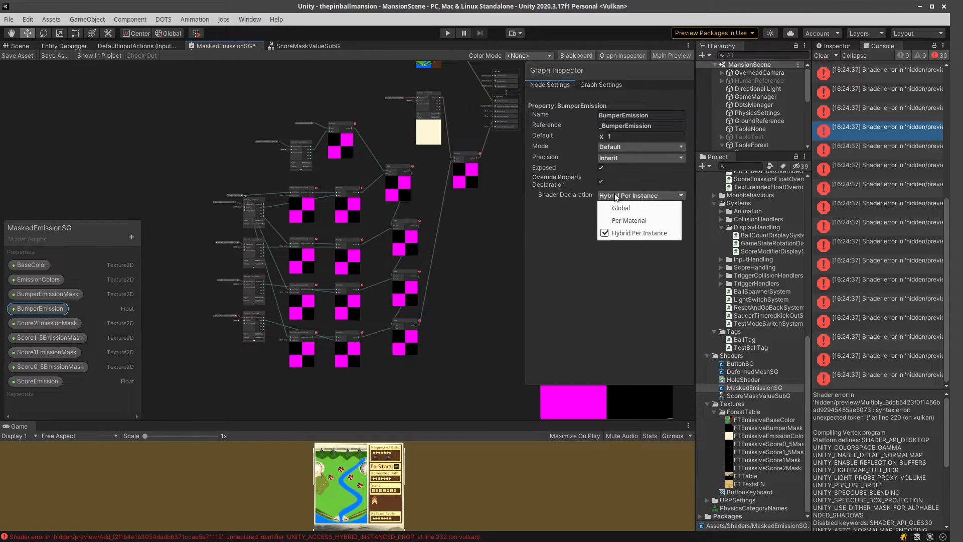
left_click(623, 218)
left_click(600, 181)
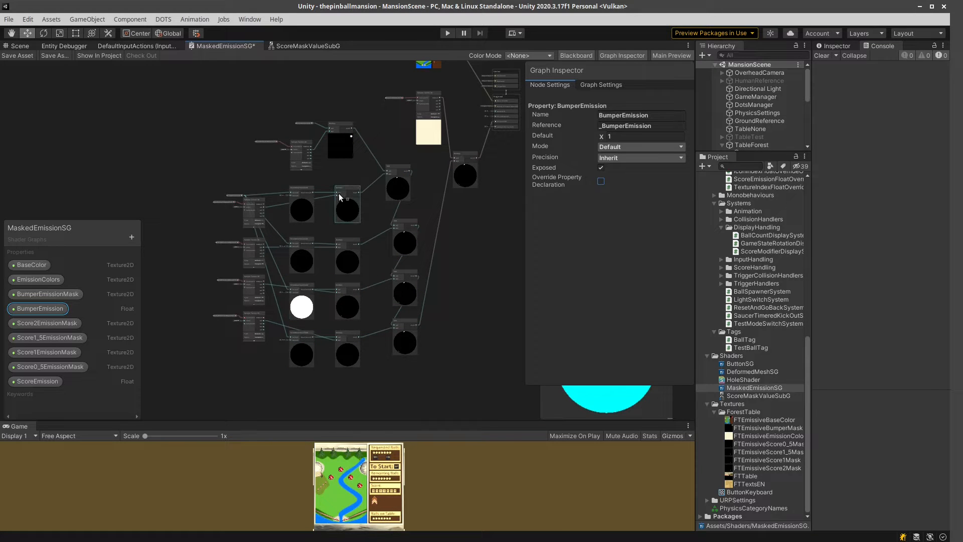
Examine the emission mask node chain in MaskedEmissionSG, up close at the ScoreMaskValueSubG node with value 2.
scroll(339, 194, "up", 6)
scroll(339, 193, "down", 2)
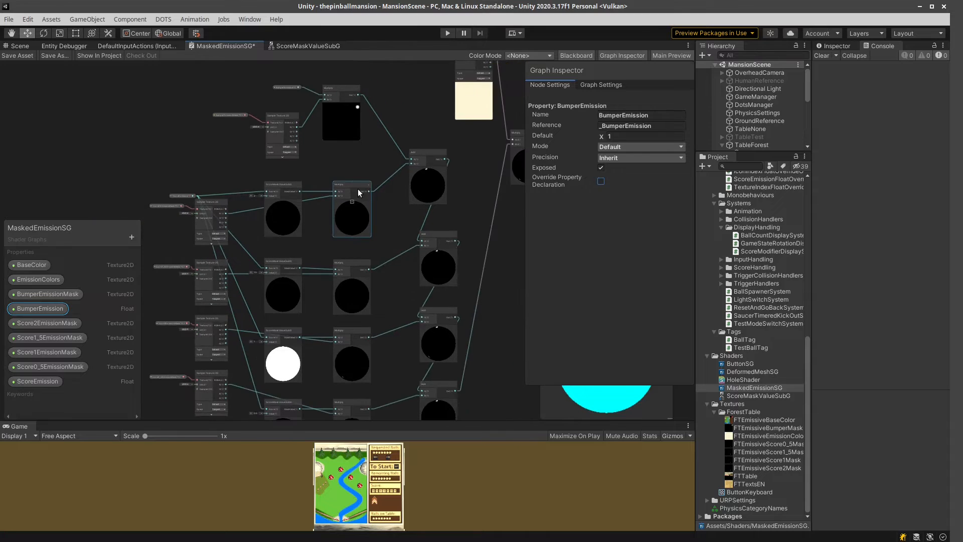
middle_click_drag(390, 208, 395, 165)
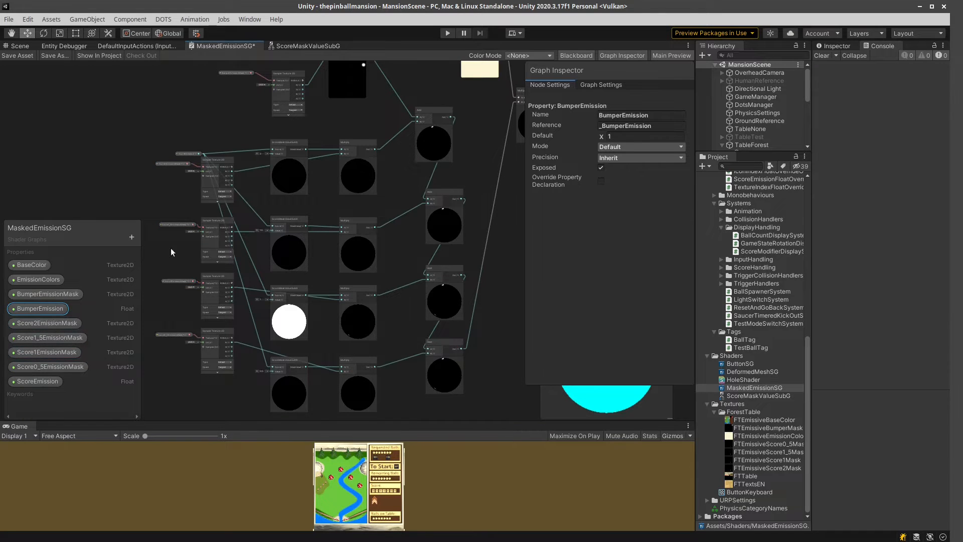
middle_click_drag(170, 248, 221, 262)
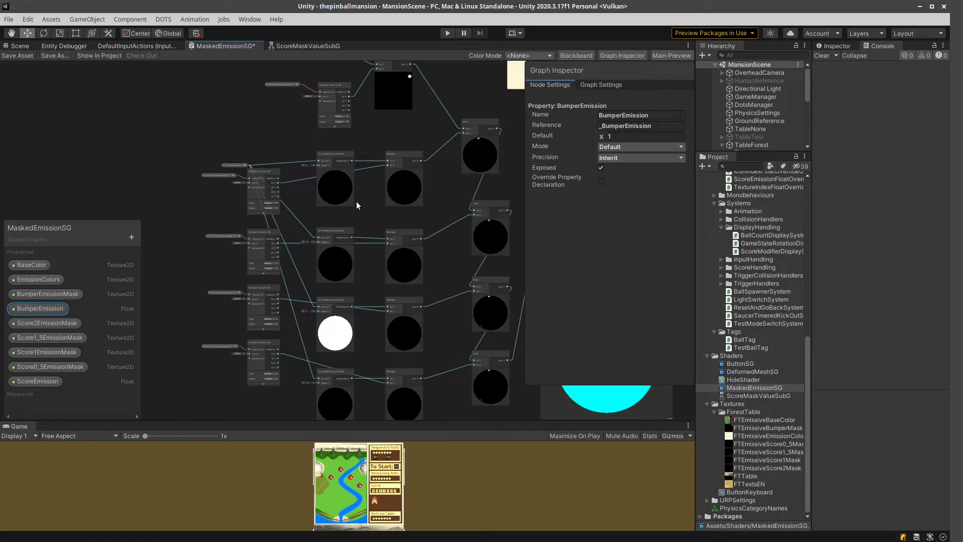
scroll(356, 201, "up", 5)
middle_click_drag(366, 207, 450, 363)
scroll(390, 316, "up", 3)
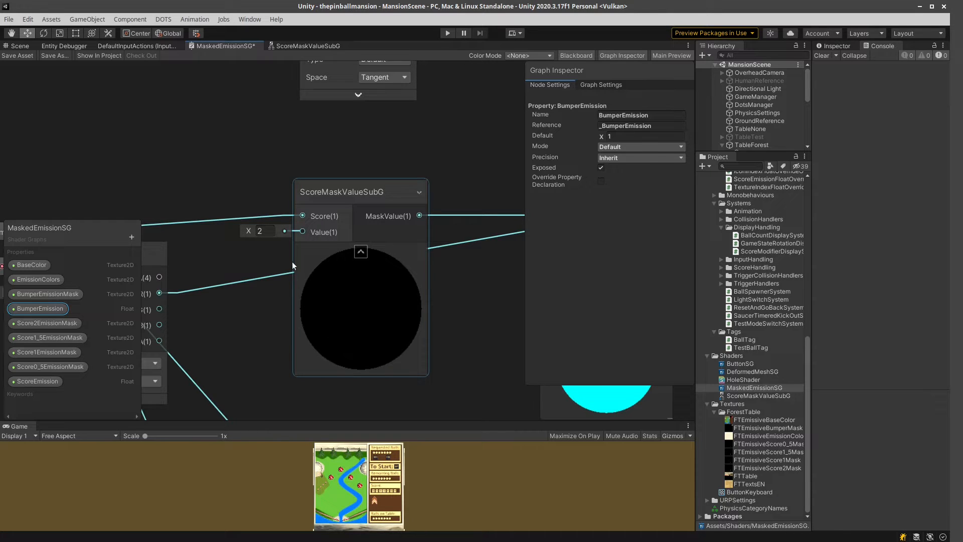
Review the ScoreEmission property and the ScoreMaskValueSubG nodes with values 1.5, 1 and 0.5.
left_click(30, 380)
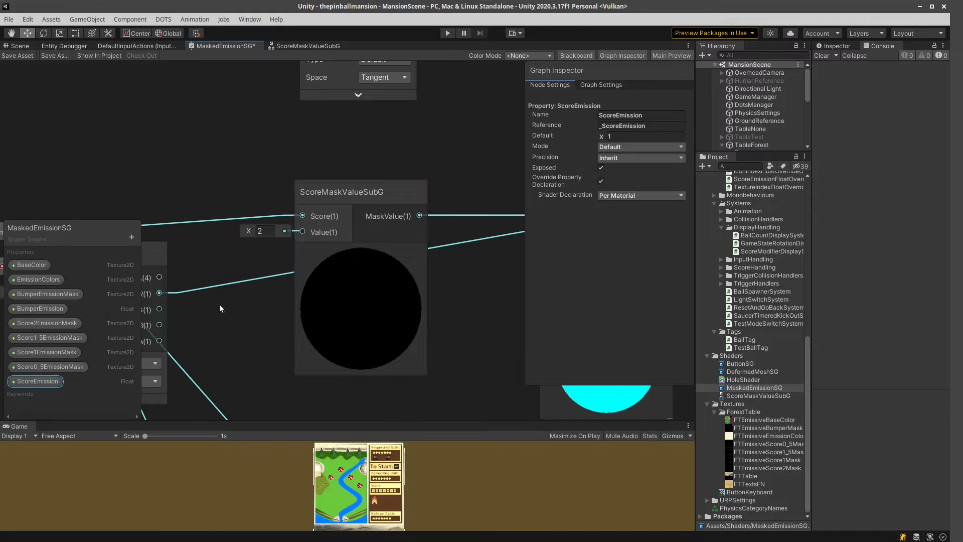
scroll(361, 383, "down", 1)
middle_click_drag(361, 384, 401, 156)
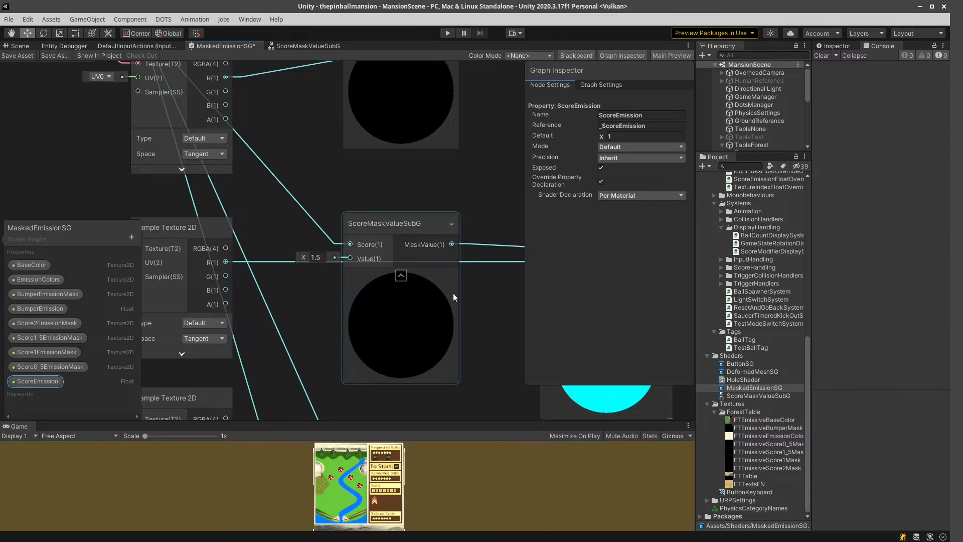
scroll(446, 354, "down", 1)
middle_click_drag(425, 304, 394, 155)
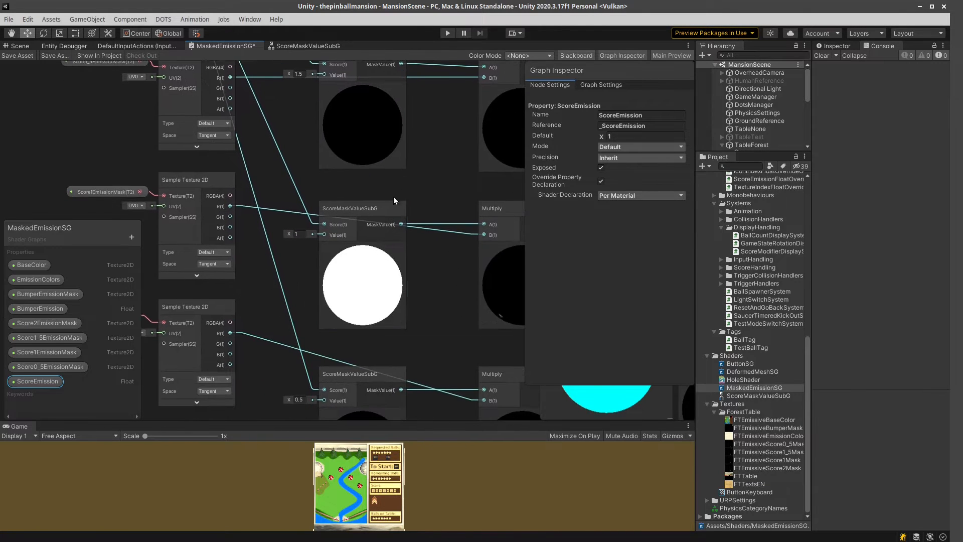
middle_click_drag(414, 330, 344, 270)
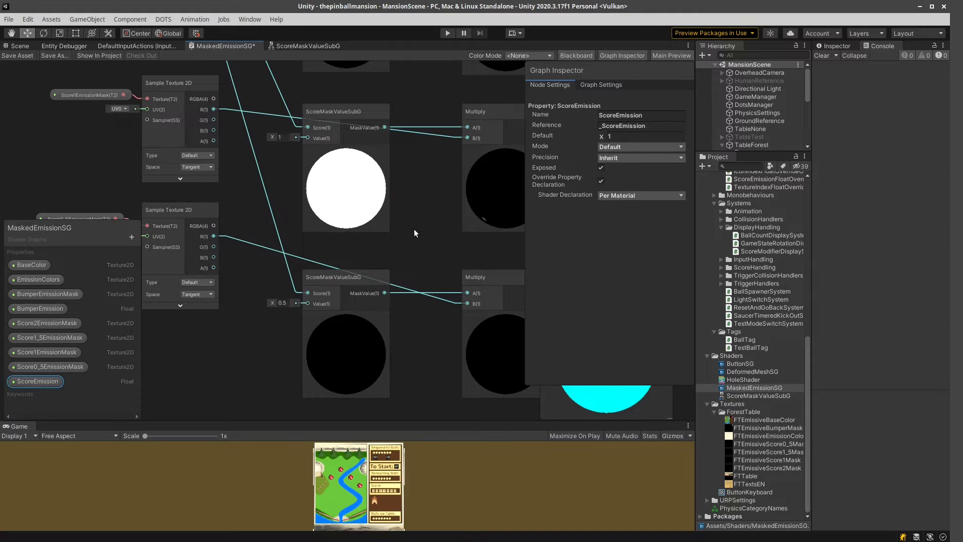
middle_click_drag(414, 229, 389, 400)
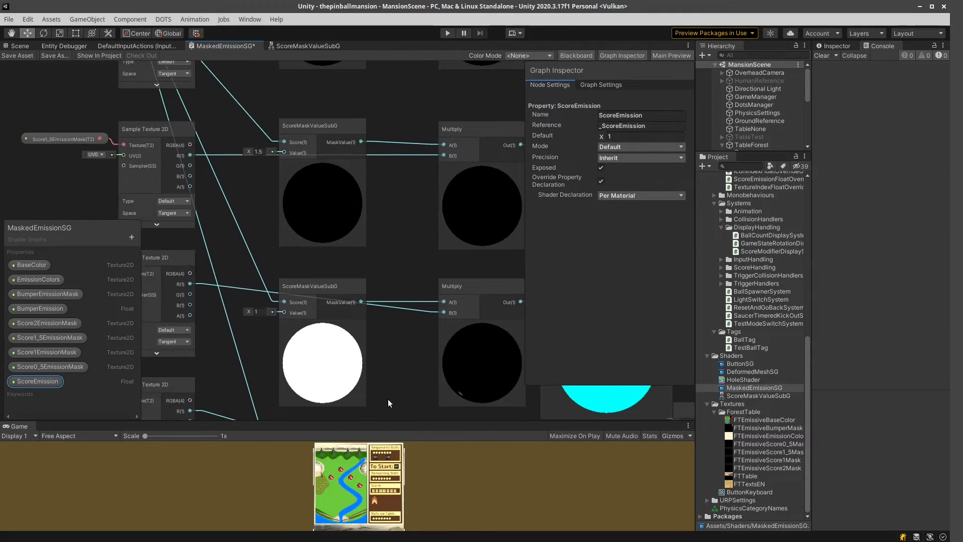
Open the ScoreMaskValueSubG sub graph and examine the ScoreMaskValue custom function's inputs, output and body code.
left_click(314, 46)
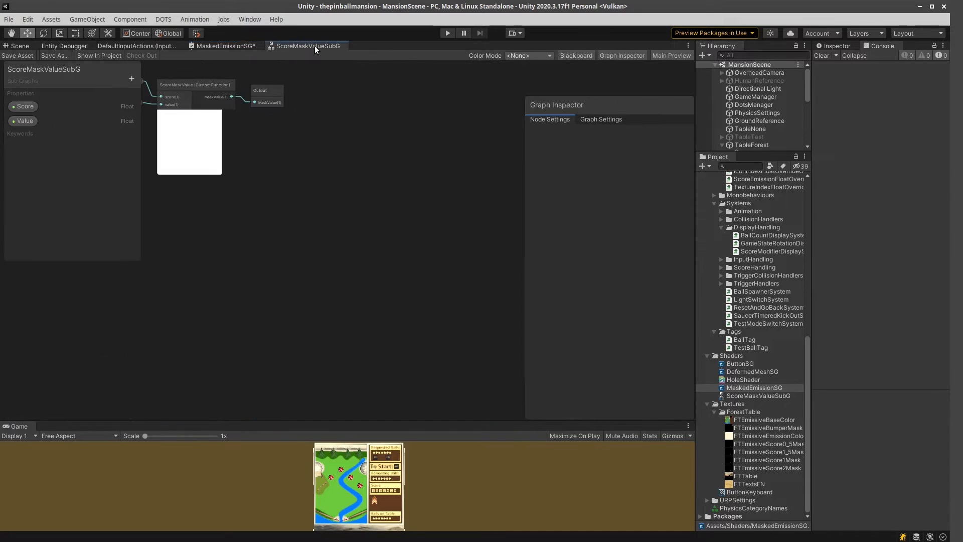
scroll(329, 249, "up", 3)
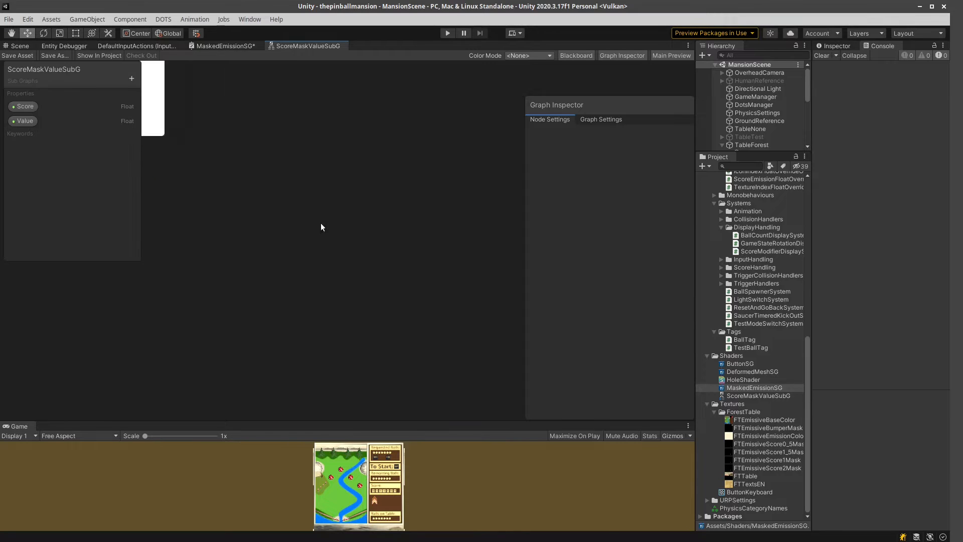
middle_click_drag(221, 105, 505, 332)
scroll(433, 307, "up", 4)
scroll(477, 321, "down", 1)
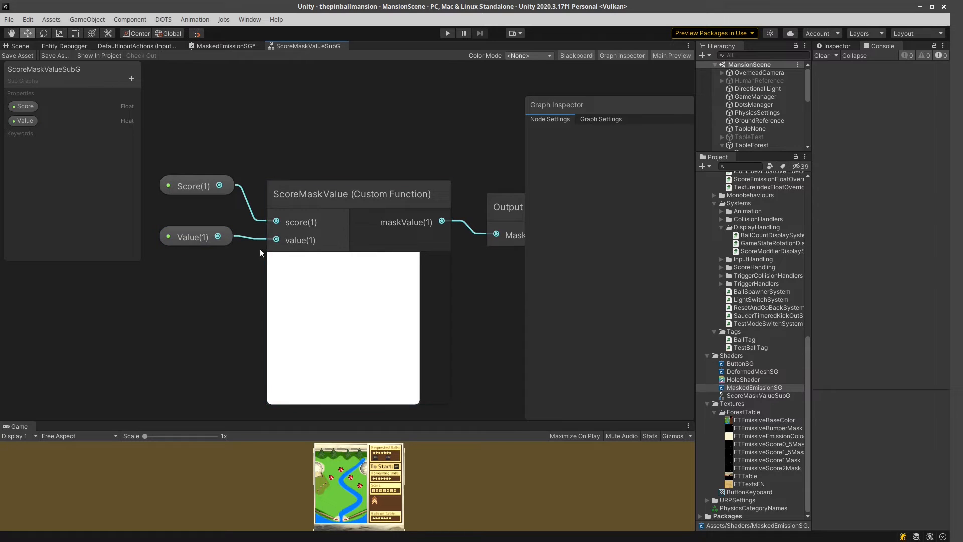
left_click(355, 188)
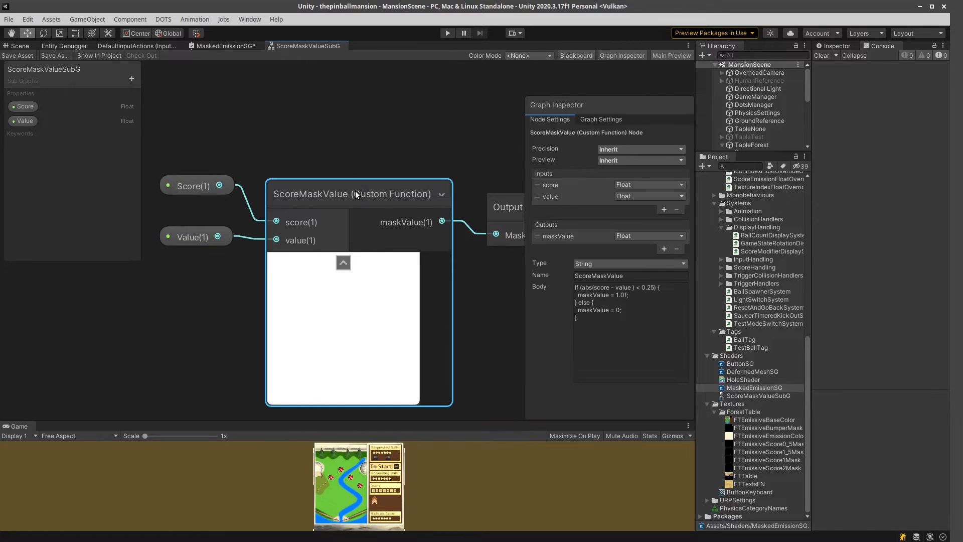
middle_click_drag(487, 309, 410, 308)
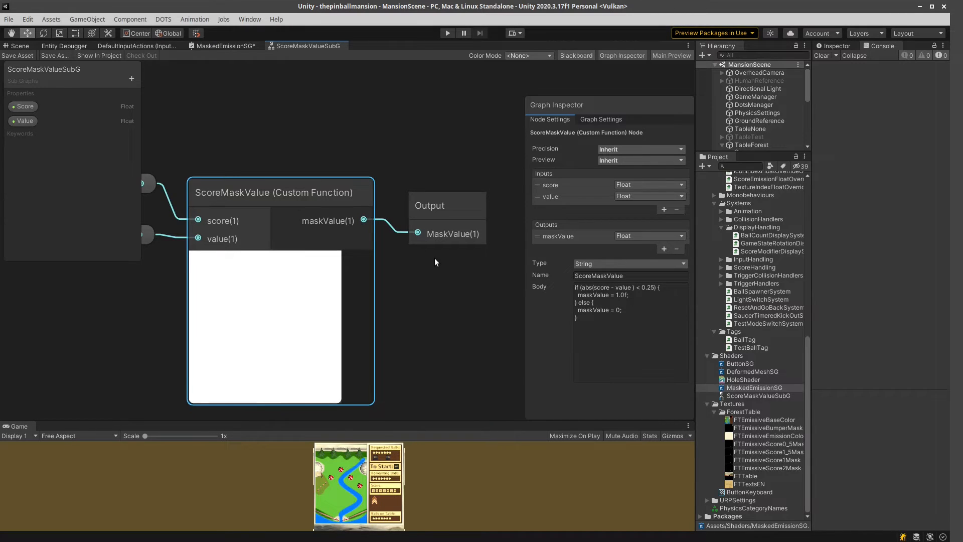
Return to MaskedEmissionSG and examine how each ScoreMaskValueSubG output and mask texture sample feed the Multiply nodes.
left_click(207, 45)
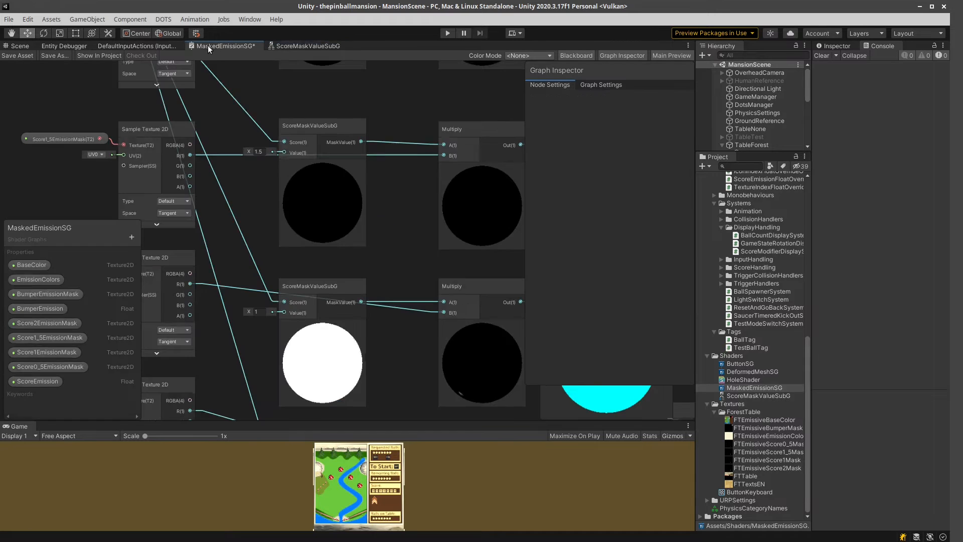
middle_click_drag(410, 202, 429, 401)
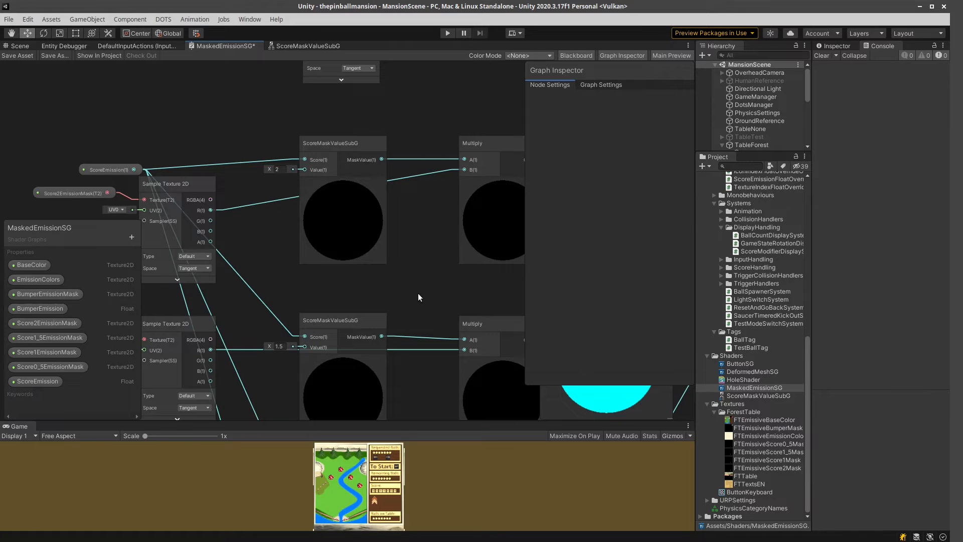
middle_click_drag(413, 301, 413, 59)
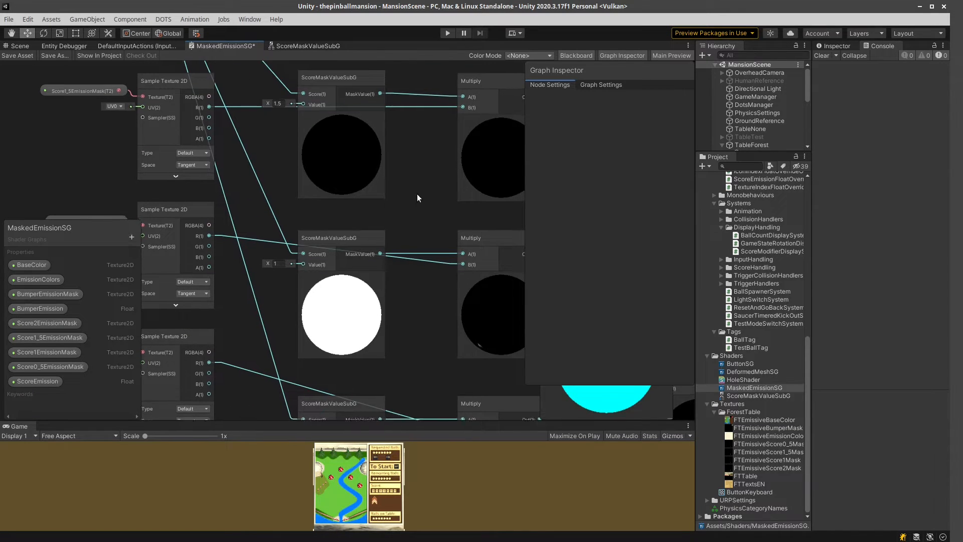
middle_click_drag(417, 196, 378, 414)
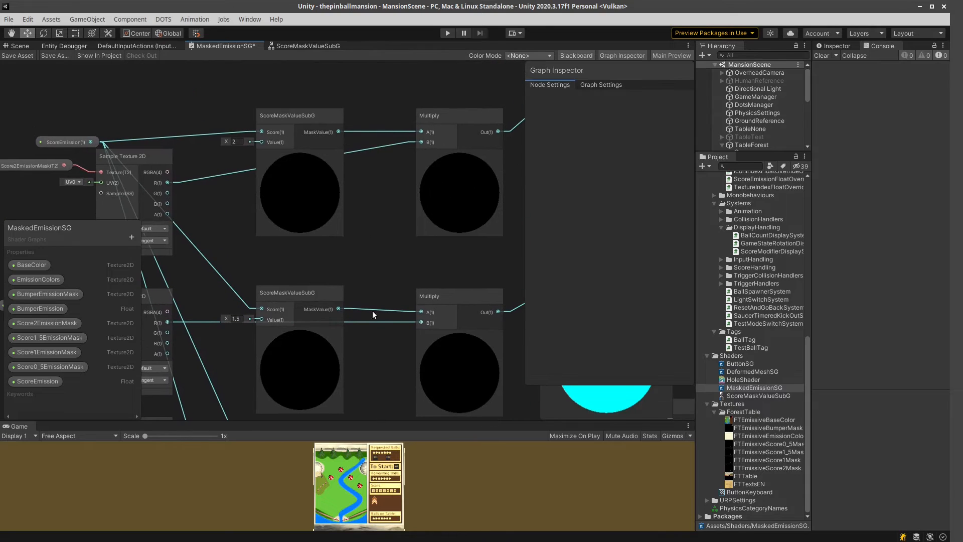
middle_click_drag(383, 245, 443, 236)
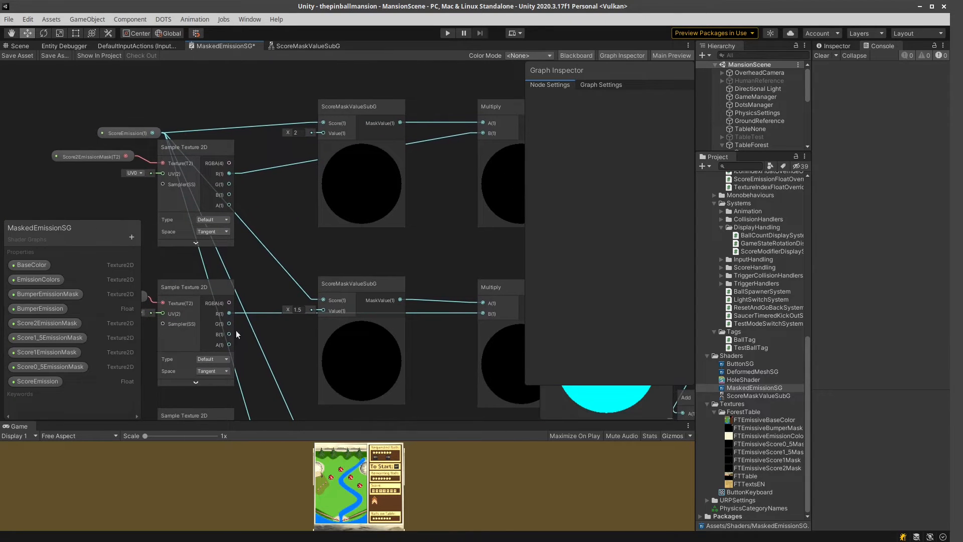
Set the ScoreEmission property's default to 2 to test the ScoreMaskValueSubG node with value 2.
left_click(38, 383)
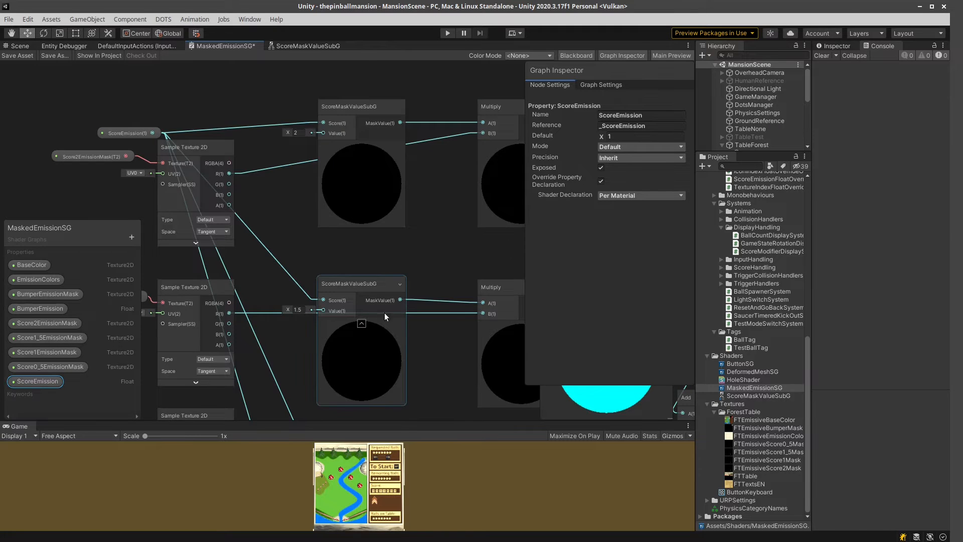
scroll(384, 312, "down", 2)
middle_click_drag(425, 344, 392, 198)
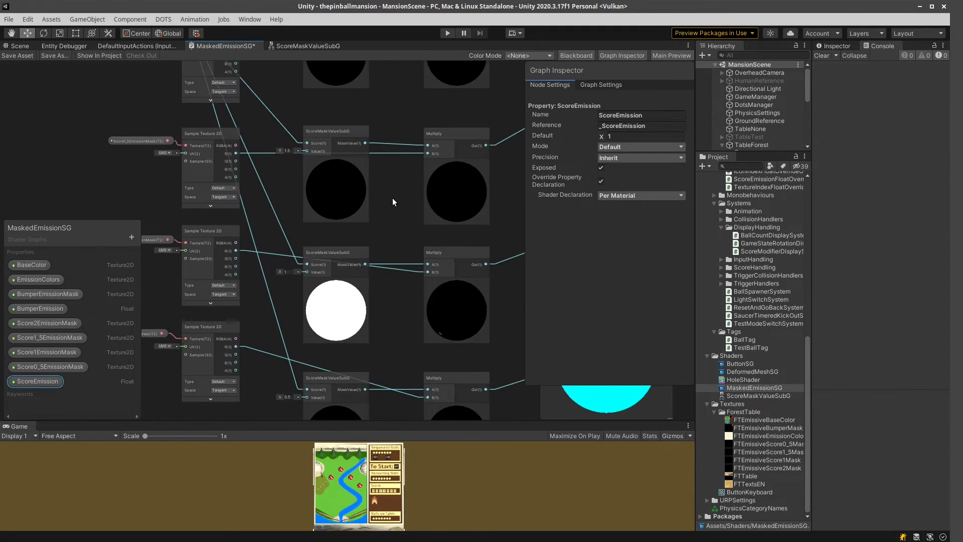
left_click(622, 136)
type("2")
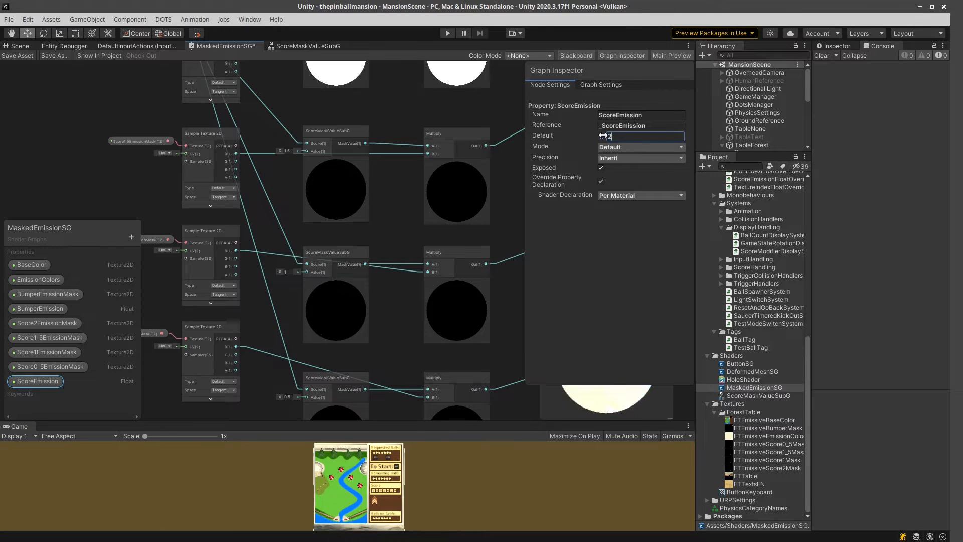
Set the ScoreEmission default to 1.56 to test the ScoreMaskValueSubG node with value 1.5.
middle_click_drag(401, 104, 379, 165)
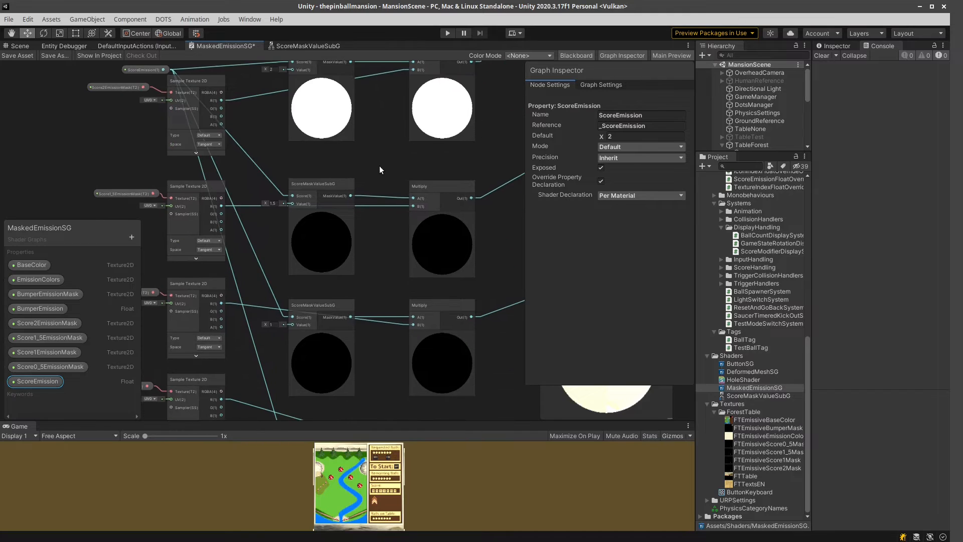
left_click(627, 136)
type("1.56")
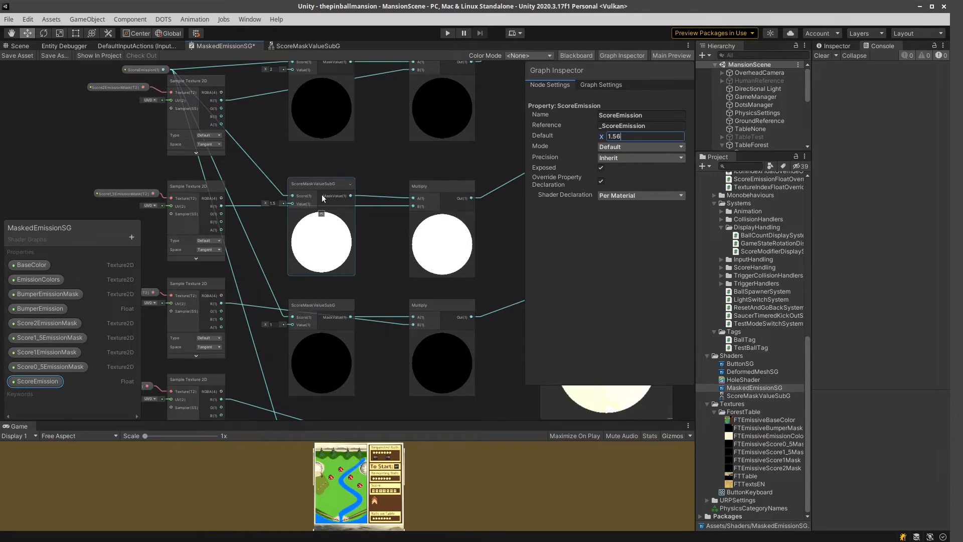
Try a ScoreEmission default of 0.5 to test the lowest mask branch, and set the default back to 1.
middle_click_drag(387, 306, 402, 214)
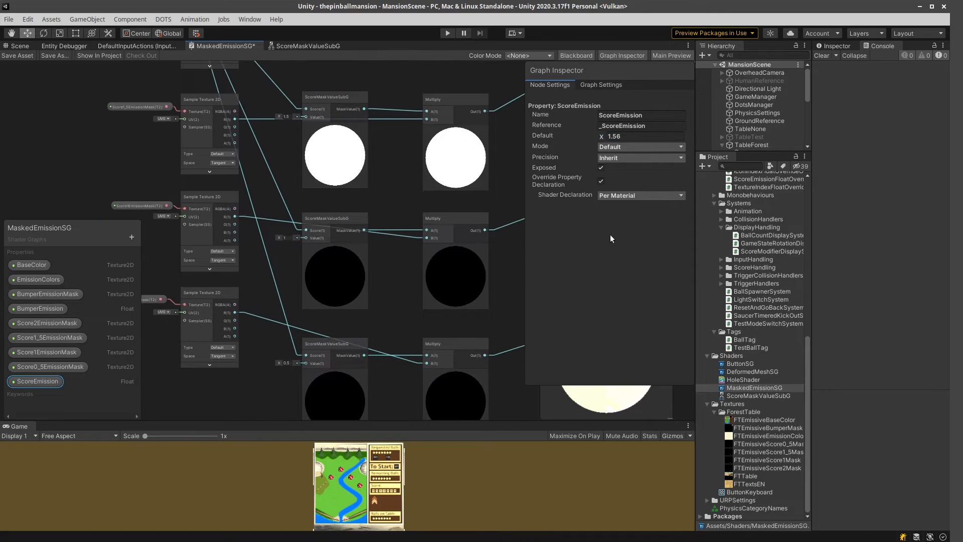
left_click(632, 135)
type("0.5")
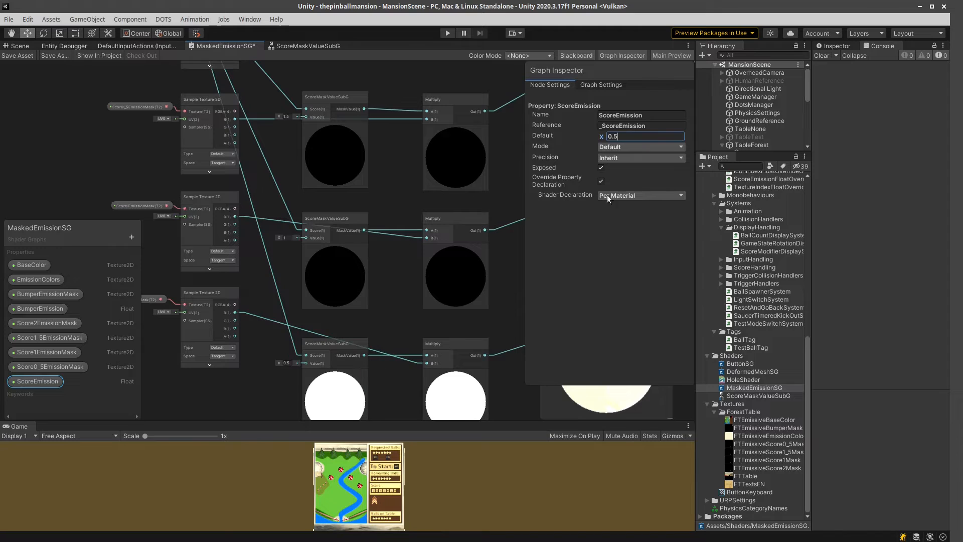
left_click_drag(626, 135, 577, 133)
type("1")
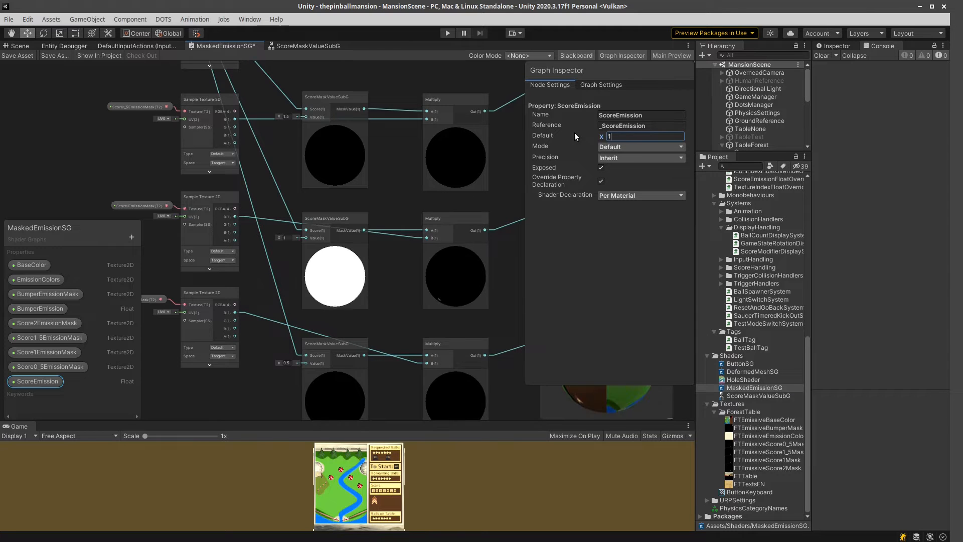
key("Return")
Inspect the Score1EmissionMask property's settings and how its texture sample relates to the neighbouring mask branches.
middle_click_drag(410, 187, 383, 170)
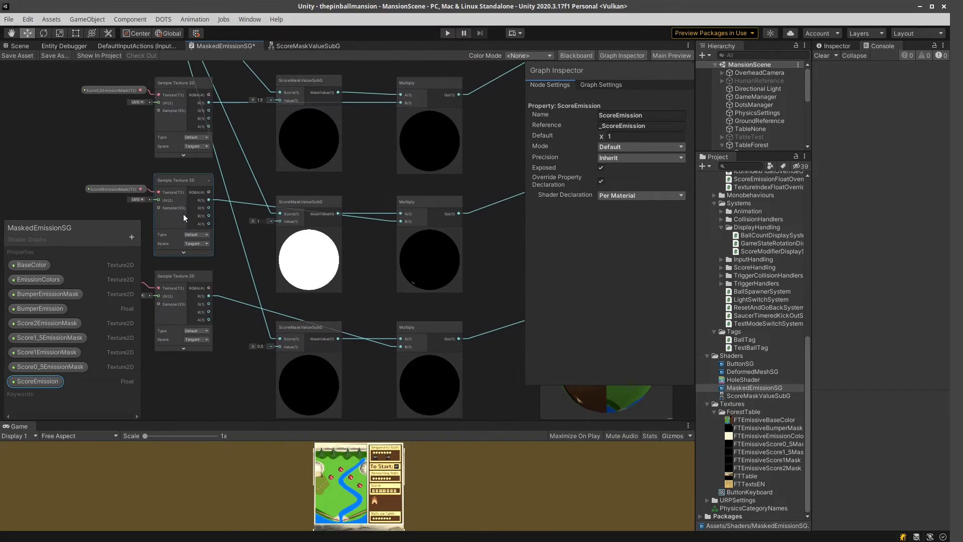
left_click(292, 260)
left_click(116, 188)
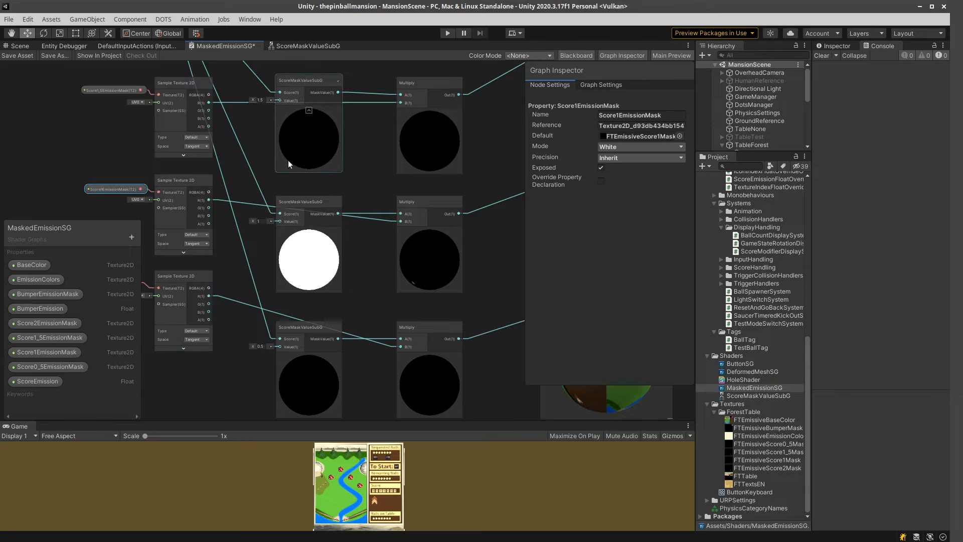
middle_click_drag(263, 128, 277, 207)
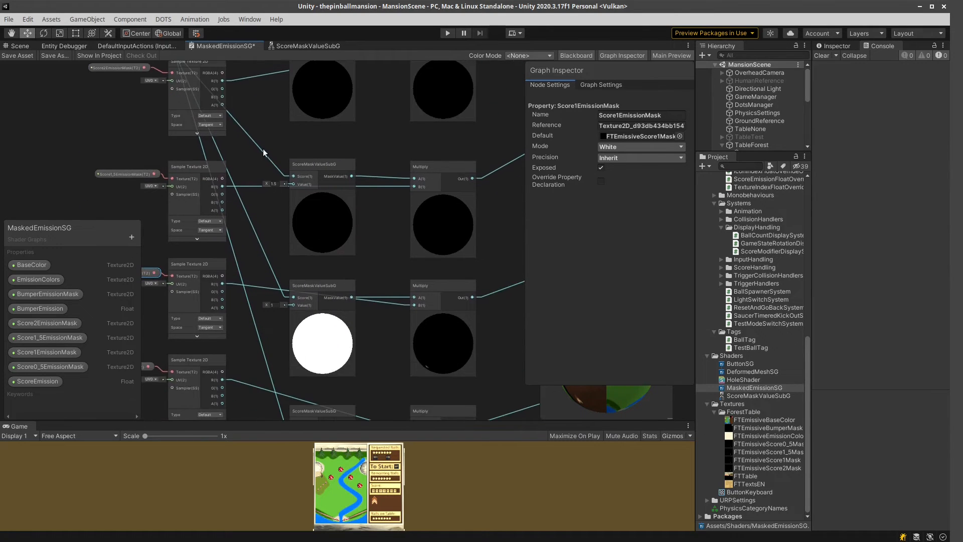
Examine how the Multiply outputs of the bumper and score masks are combined through the chain of Add nodes.
middle_click_drag(501, 332, 359, 223)
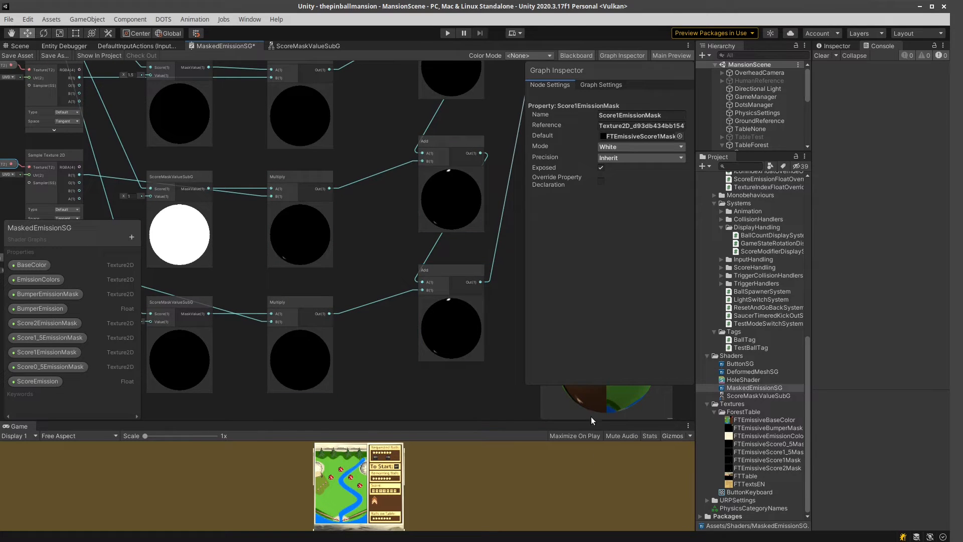
left_click_drag(591, 393, 607, 377)
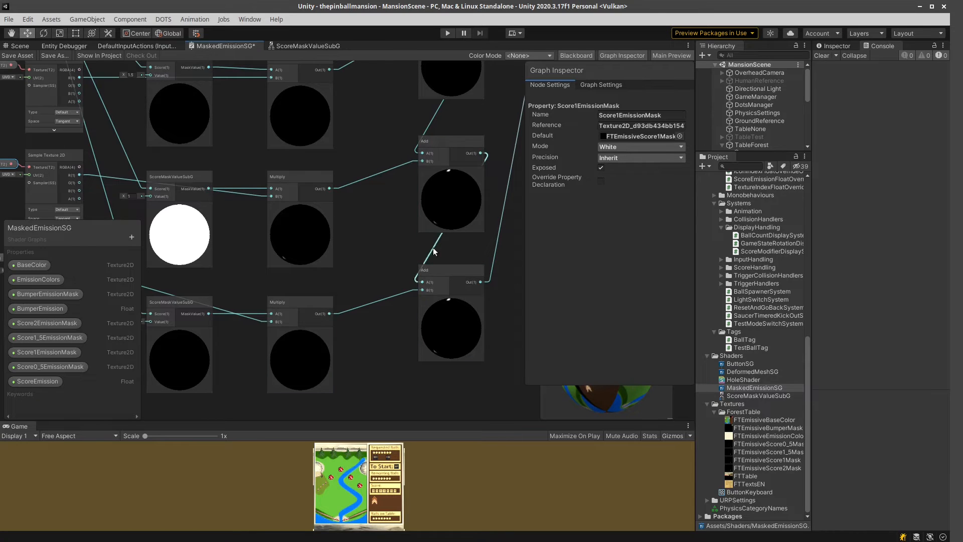
middle_click_drag(507, 299, 450, 369)
scroll(437, 123, "down", 2)
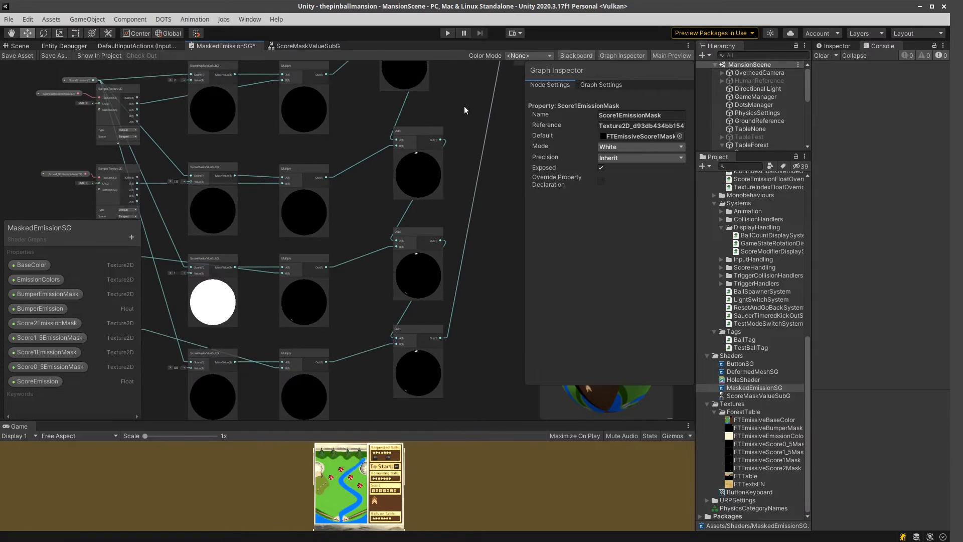
middle_click_drag(465, 108, 460, 384)
middle_click_drag(368, 244, 367, 138)
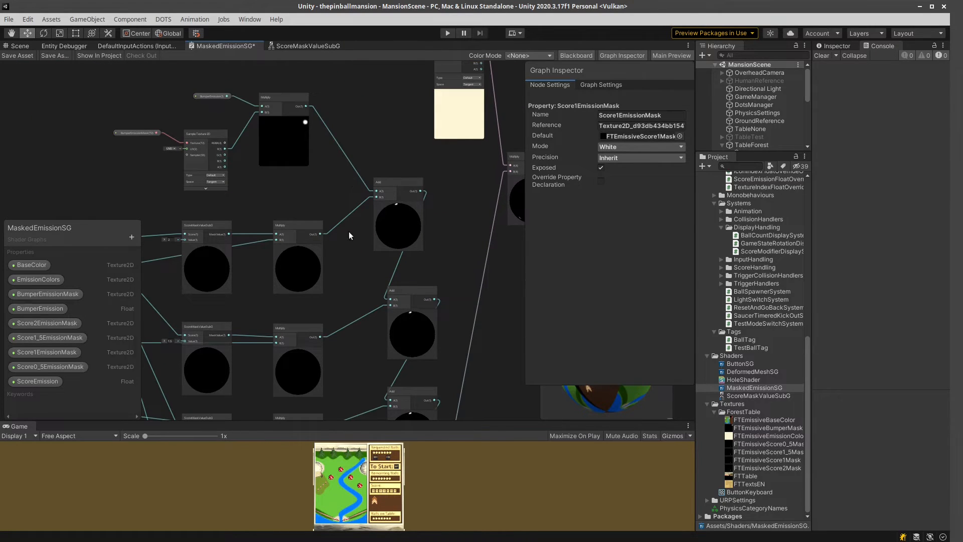
middle_click_drag(444, 265, 420, 172)
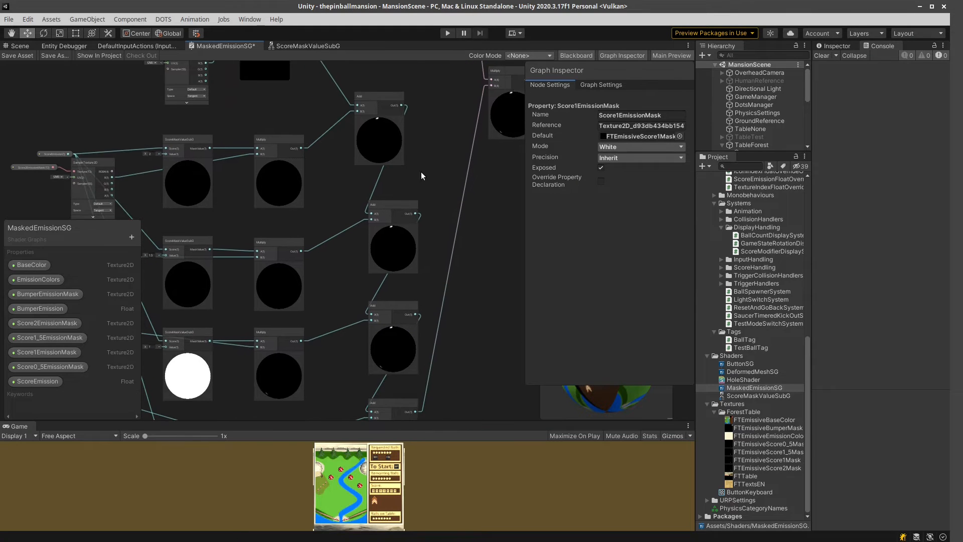
middle_click_drag(425, 288, 423, 265)
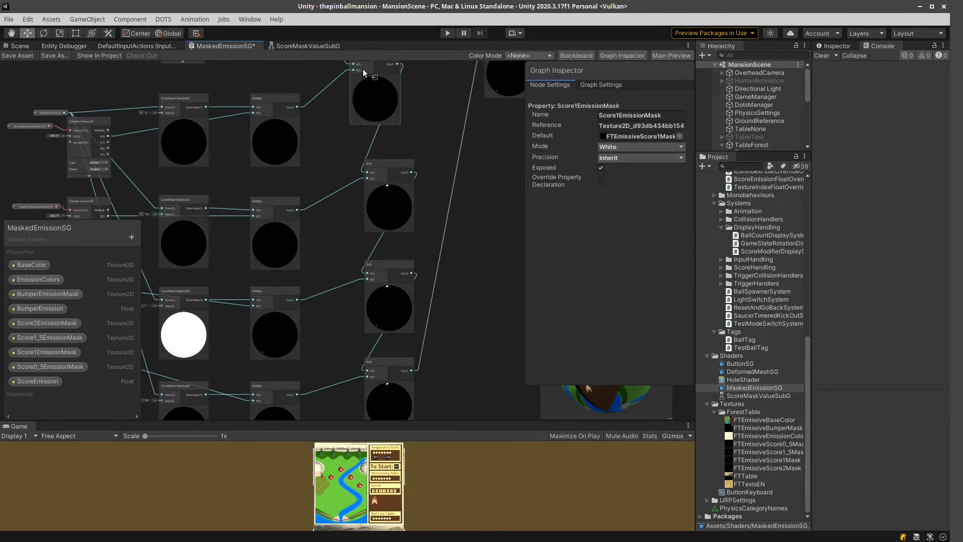
middle_click_drag(468, 316, 440, 312)
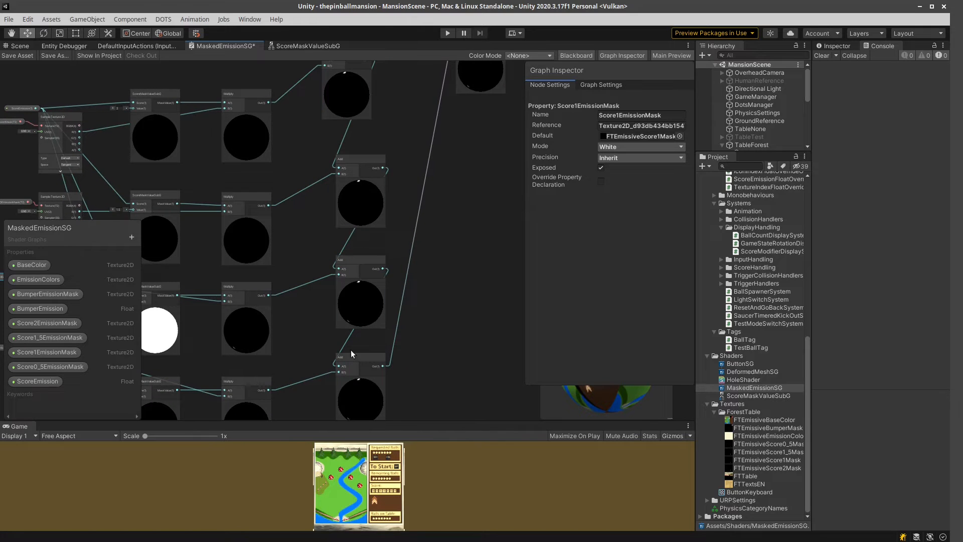
Follow the combined mask to the final Multiply with the EmissionColors sample and the Fragment emission input.
middle_click_drag(407, 386, 376, 415)
middle_click_drag(405, 323, 353, 431)
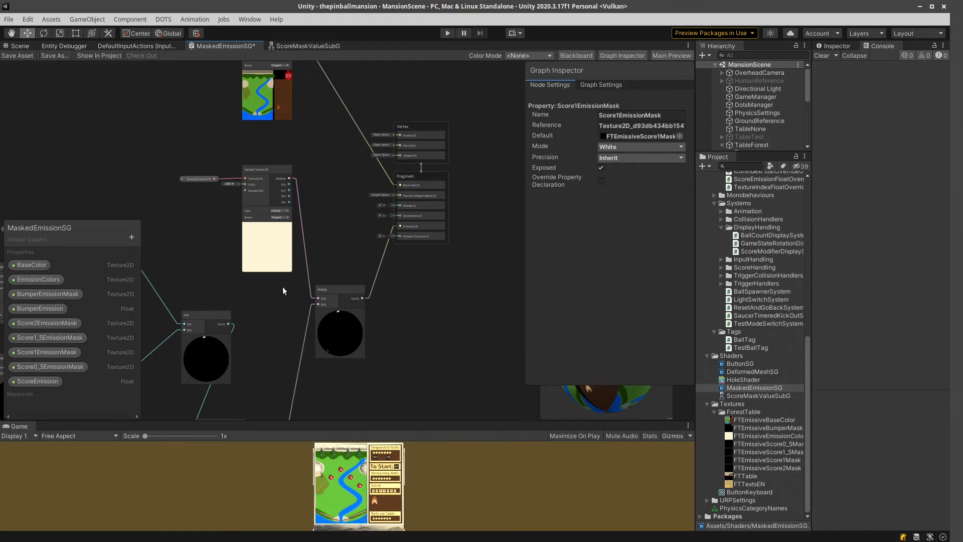
middle_click_drag(453, 300, 429, 347)
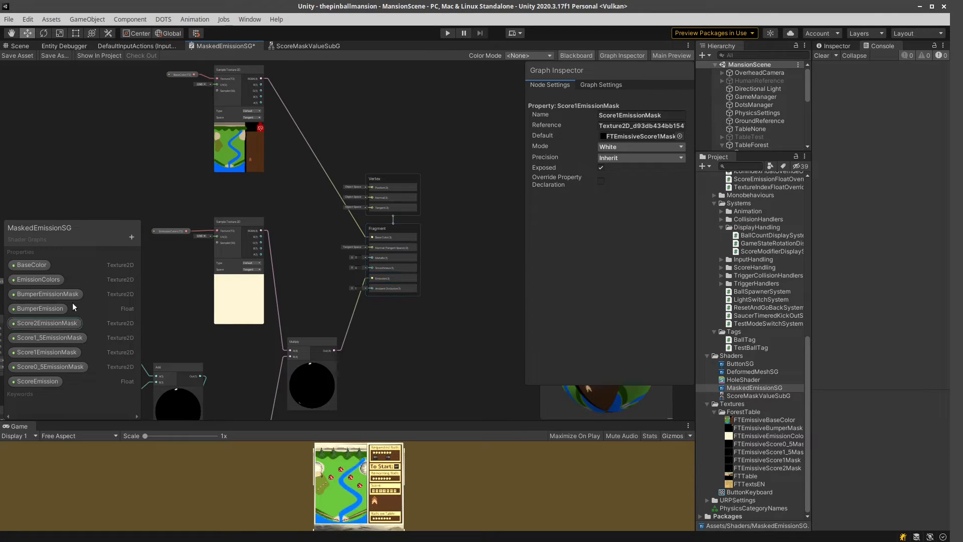
Close the MaskedEmissionSG graph, discarding its changes, and close the ScoreMaskValueSubG sub graph.
right_click(219, 46)
left_click(234, 67)
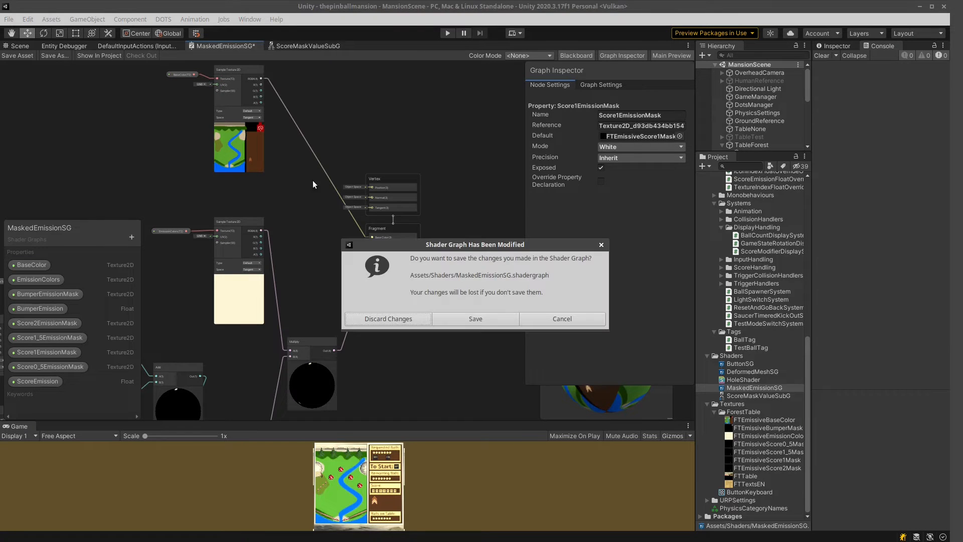
left_click(411, 320)
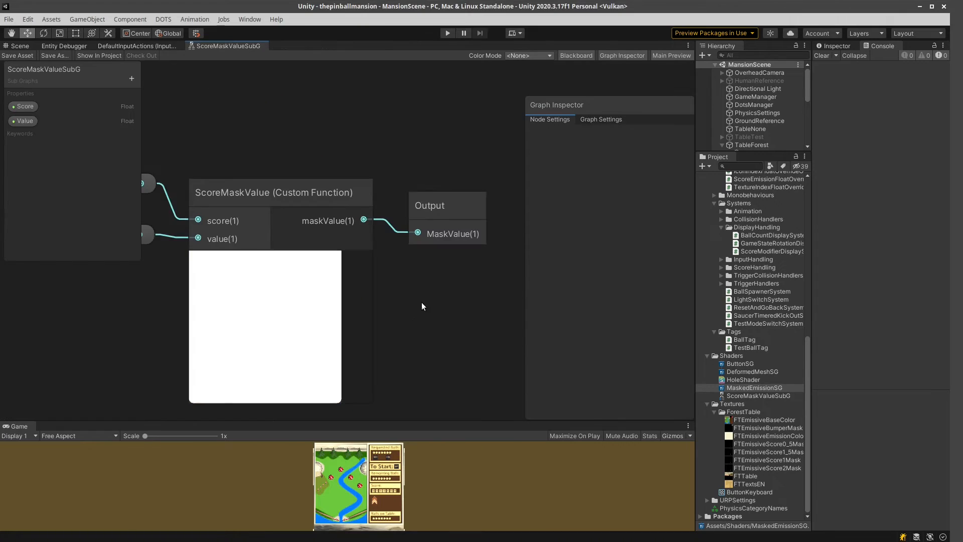
right_click(235, 51)
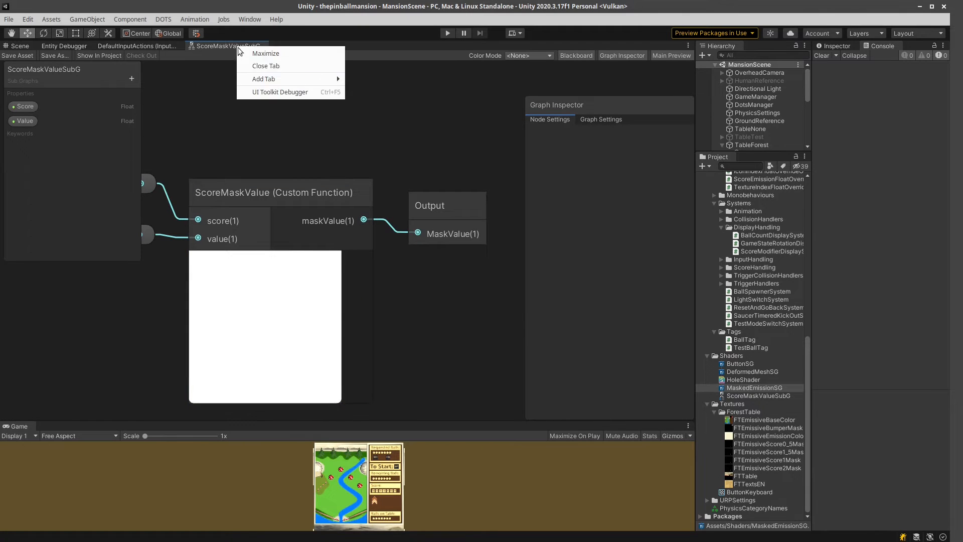
left_click(258, 66)
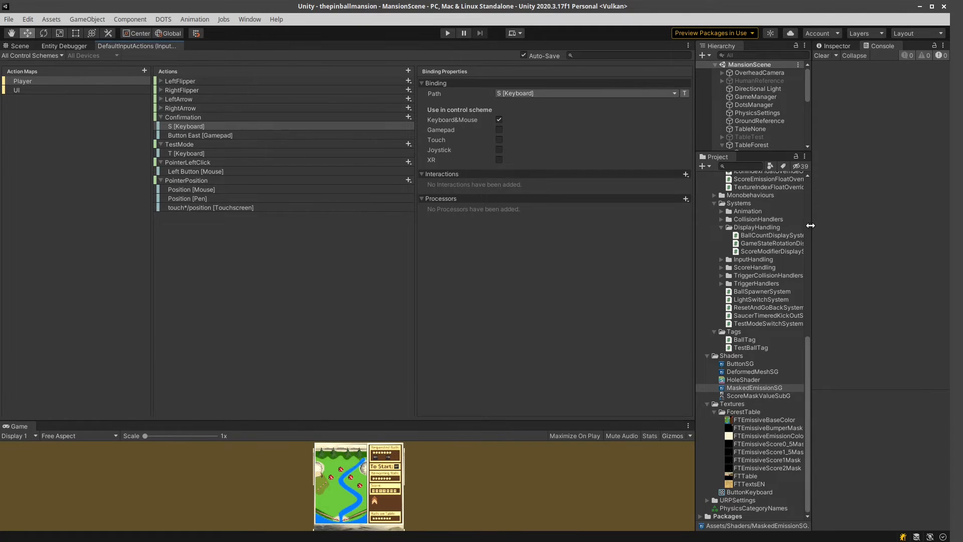
Widen the Hierarchy and Project area slightly and show the Scene view of the pinball table.
left_click_drag(696, 280, 380, 281)
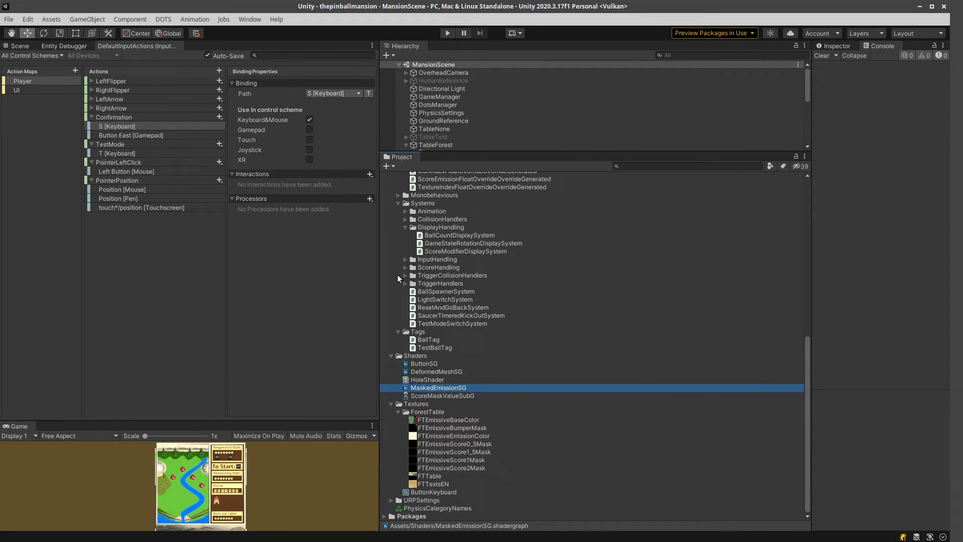
left_click_drag(379, 267, 656, 254)
left_click(18, 46)
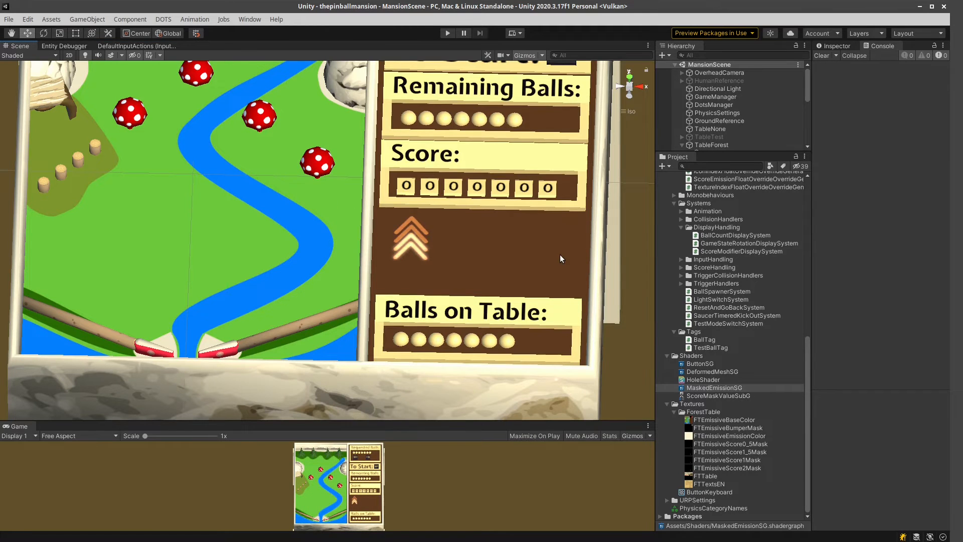
Enlarge the Hierarchy, select the display object under FTDisplay and show its components in a widened Inspector.
left_click_drag(731, 152, 731, 285)
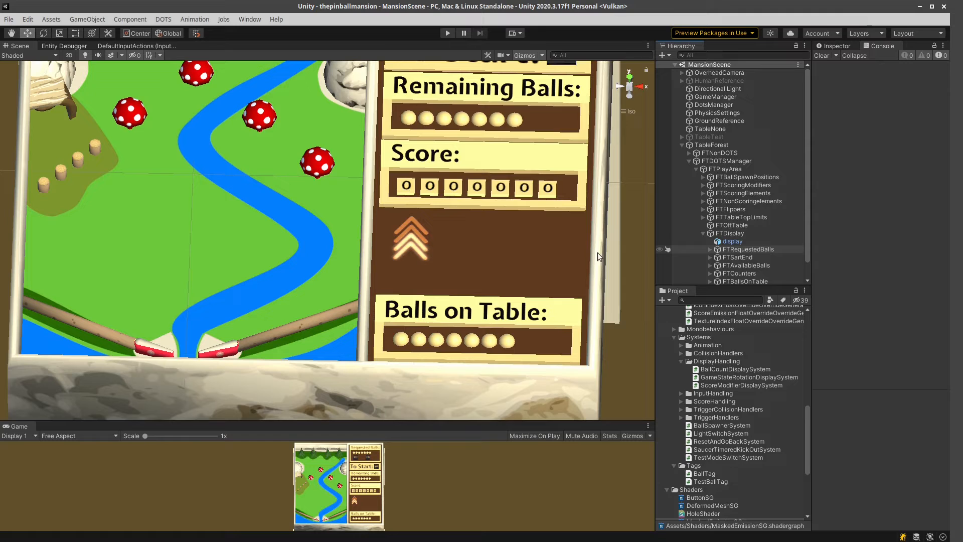
left_click(733, 243)
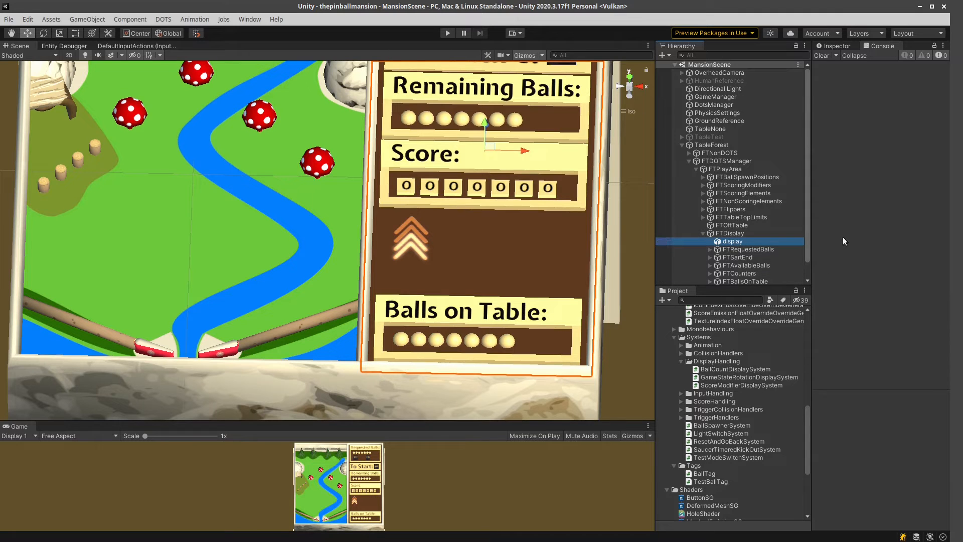
left_click(835, 46)
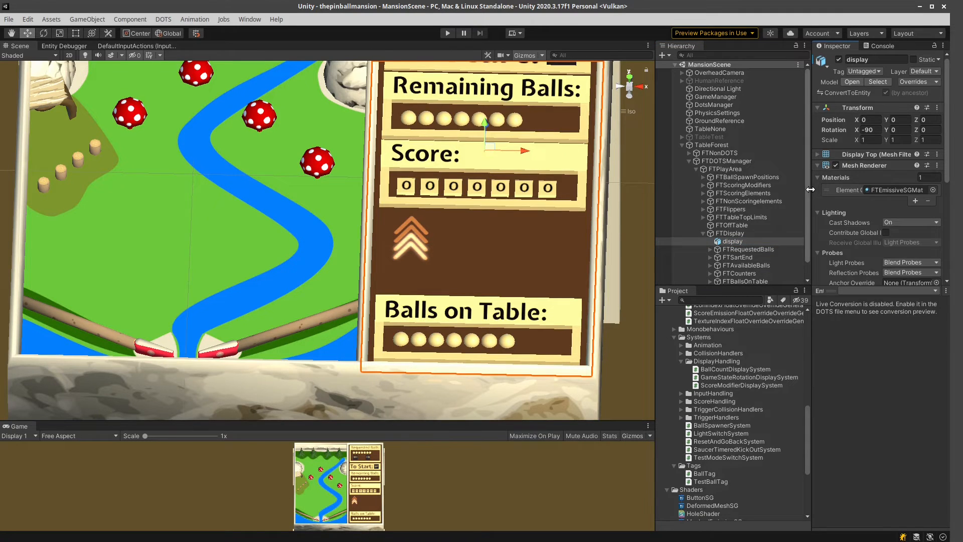
left_click_drag(813, 188, 707, 196)
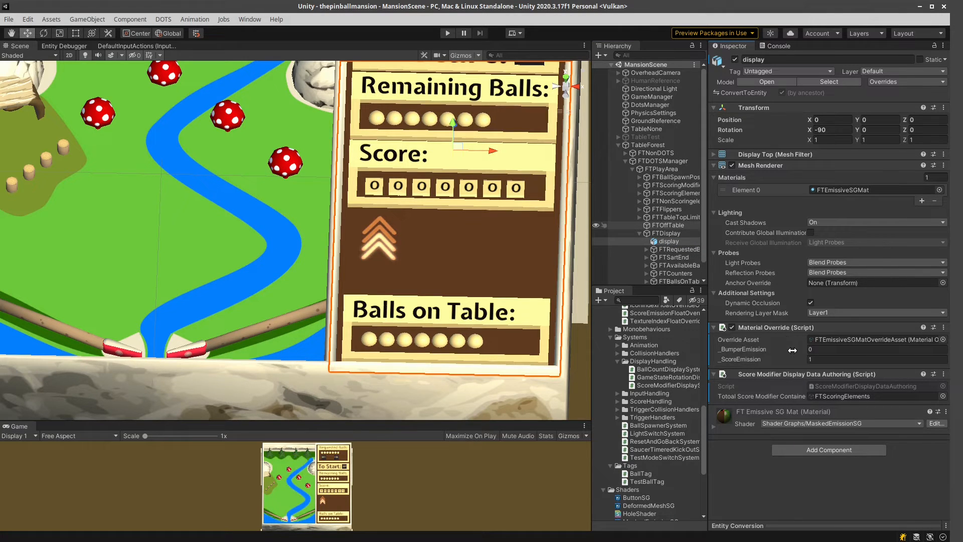
Find the FTEmissiveSGMat override asset in the ForestTable materials and inspect its property overrides.
scroll(682, 372, "up", 6)
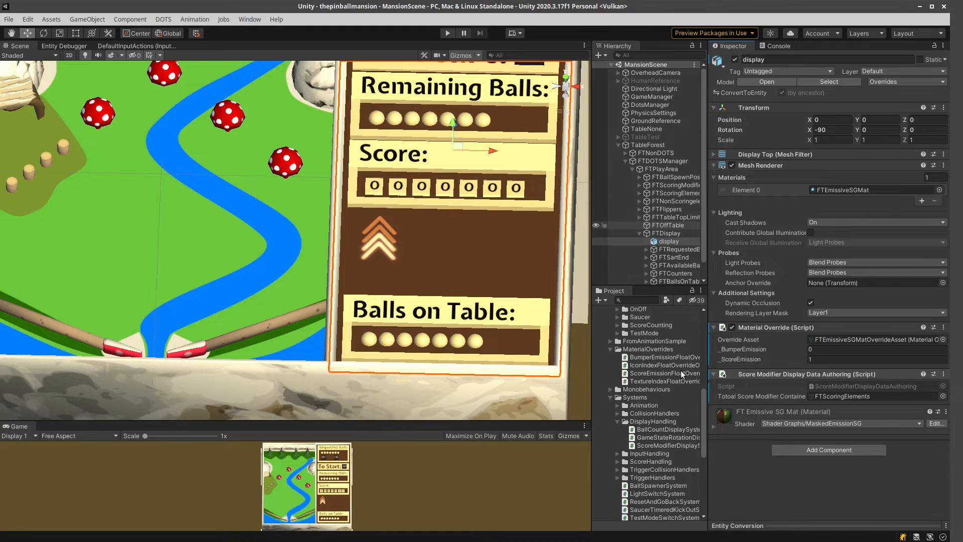
scroll(681, 370, "up", 8)
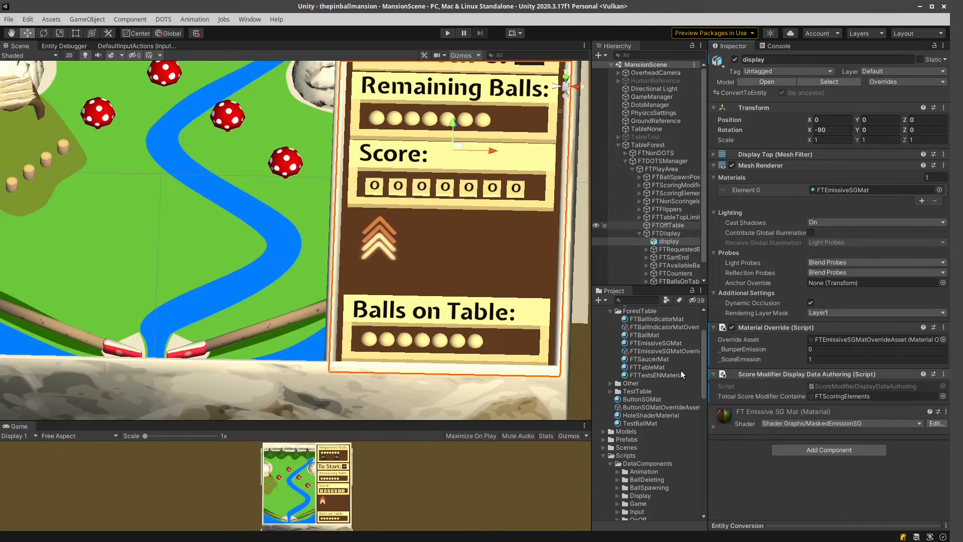
left_click(656, 352)
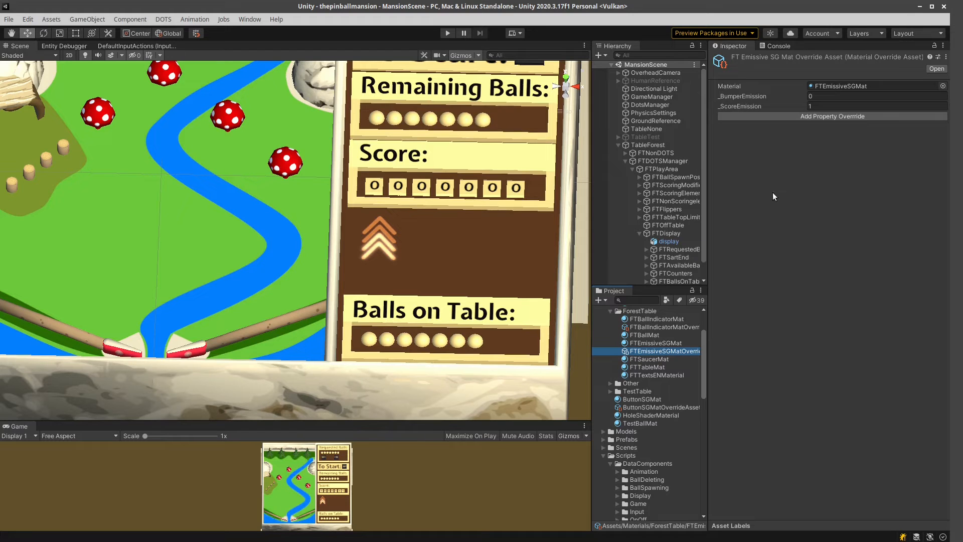
Review the display object's Score Modifier Display Data Authoring component and the FTScoringElements object it references.
left_click(667, 243)
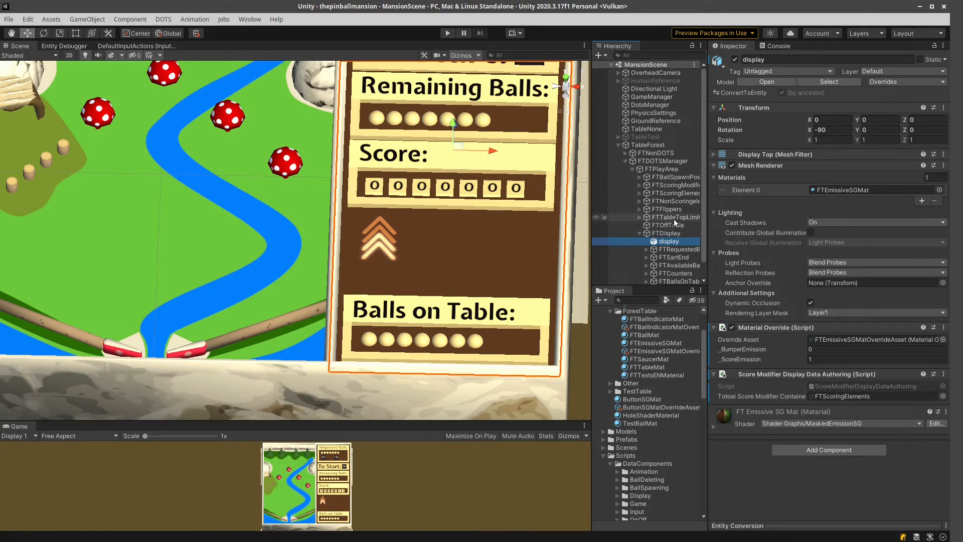
left_click(675, 192)
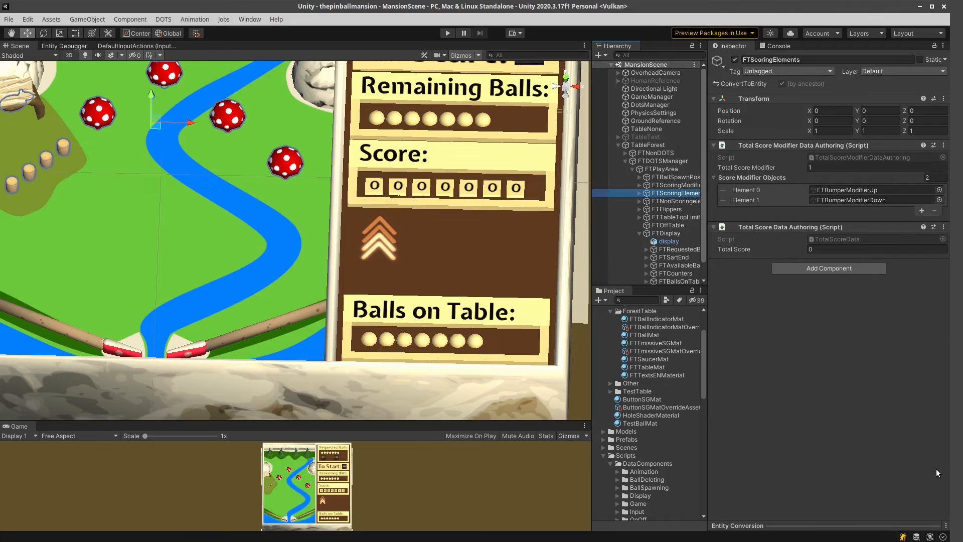
Select the display object again, then switch to Visual Studio Code and examine the container field in ScoreModifierDisplayDataAuthoring.cs.
left_click(669, 241)
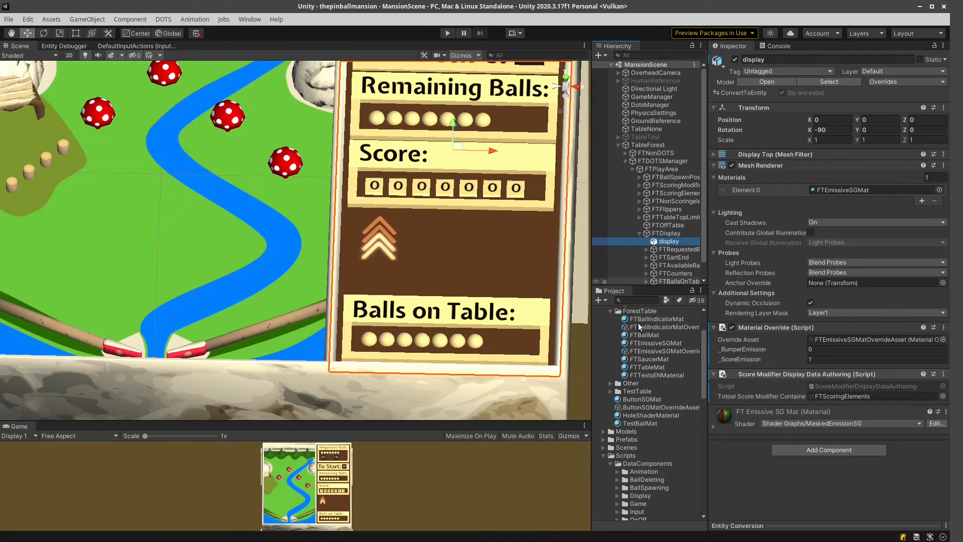
key("alt+Tab")
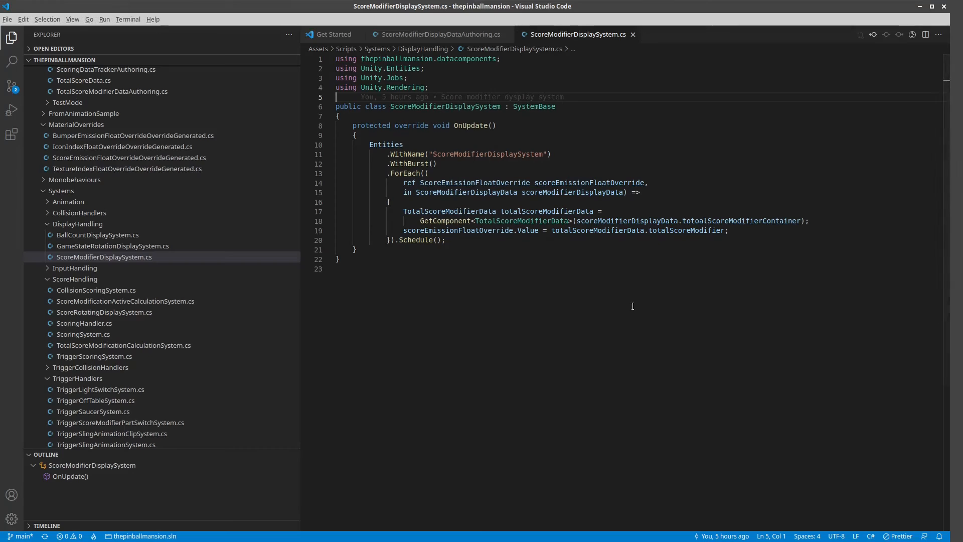
left_click(426, 34)
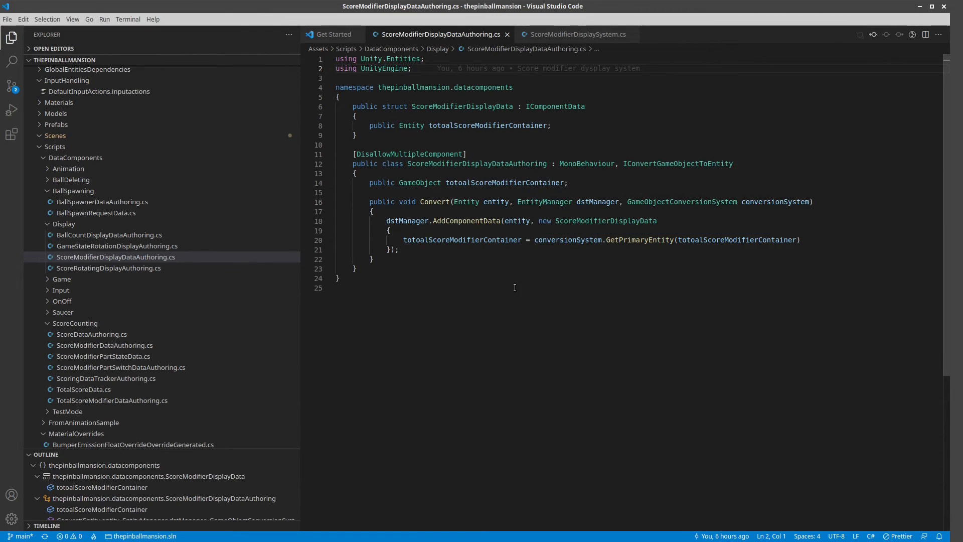
left_click(475, 183)
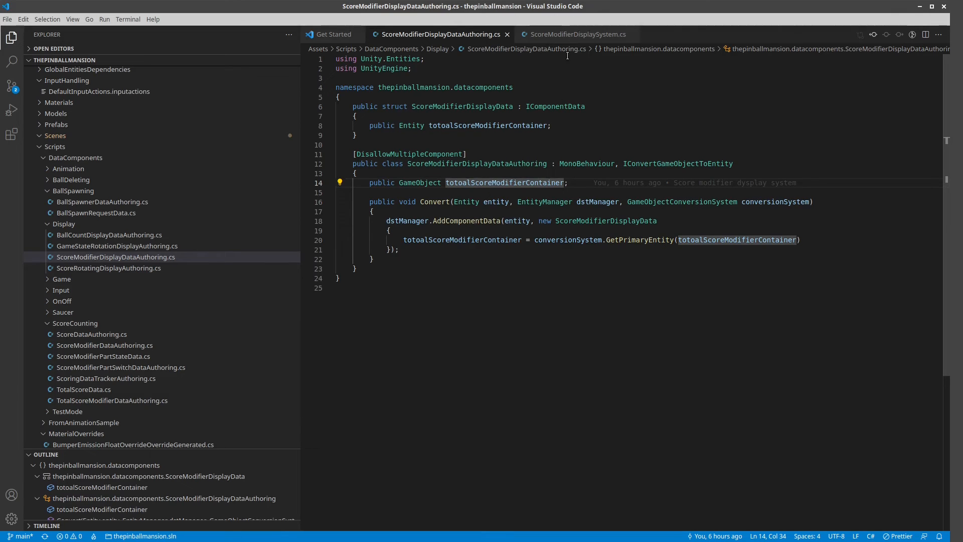
Examine in ScoreModifierDisplaySystem.cs how the TotalScoreModifierData component is fetched and its totalScoreModifier assigned to the score emission override value.
left_click(571, 36)
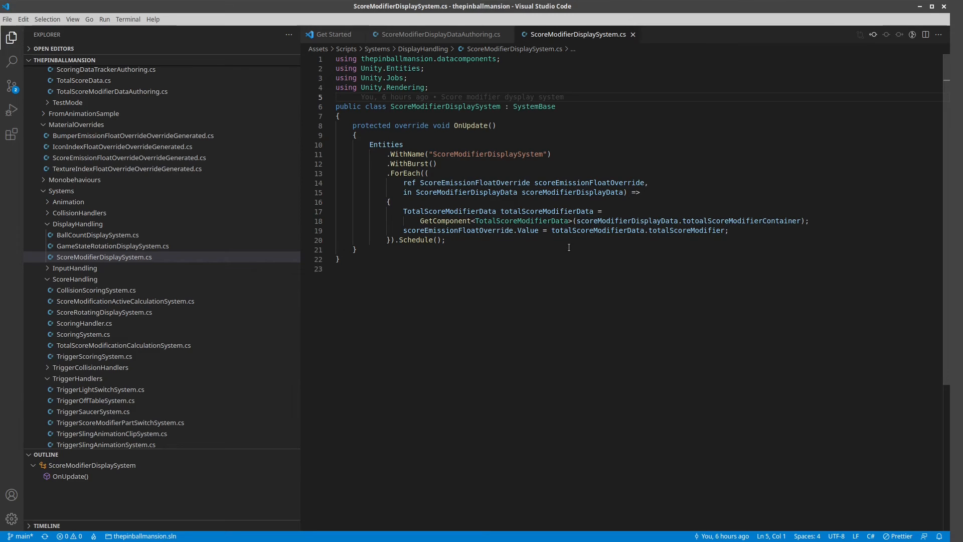
left_click(762, 222)
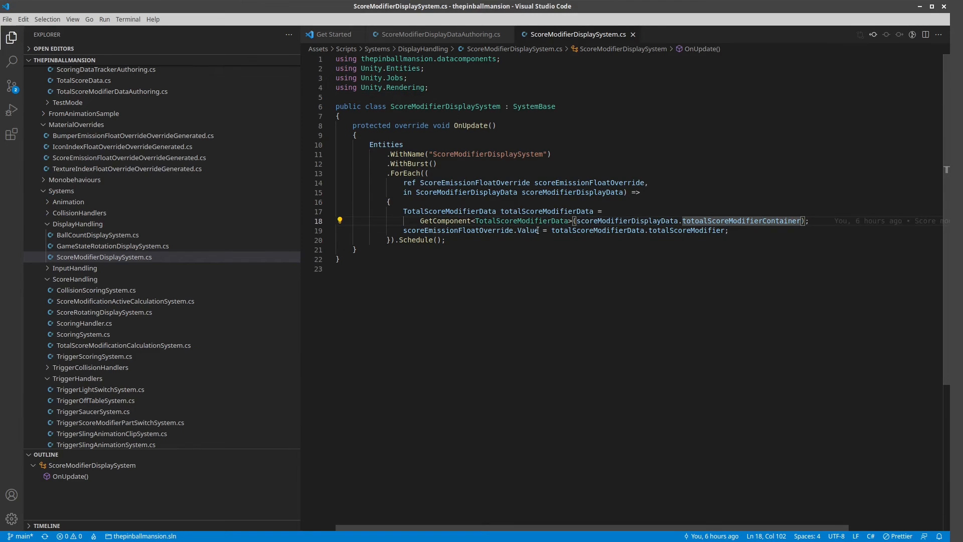
left_click(506, 220)
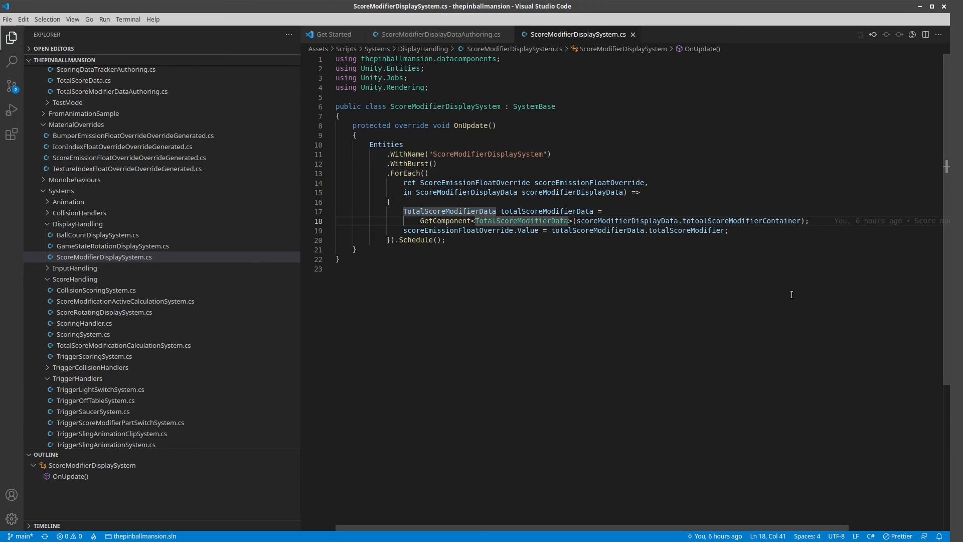
left_click(706, 230)
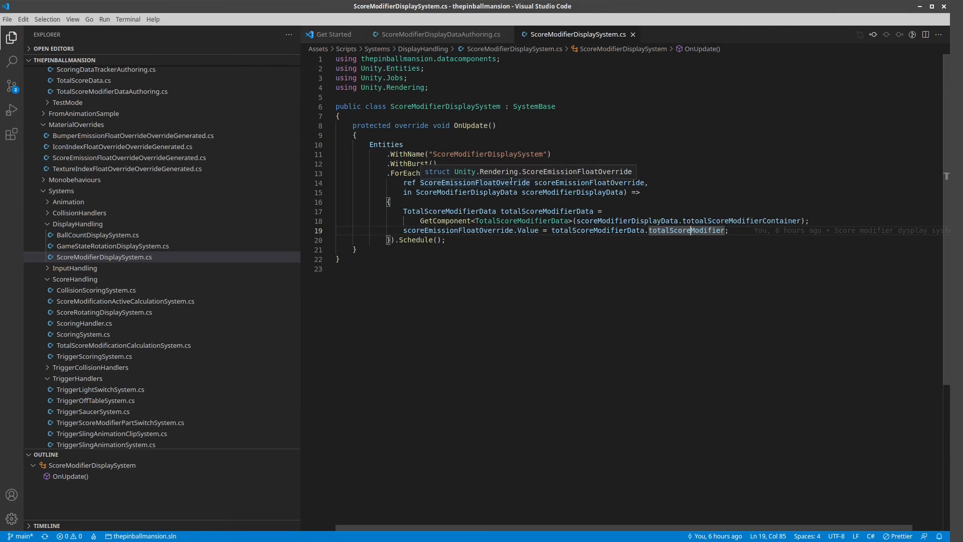
left_click(529, 231)
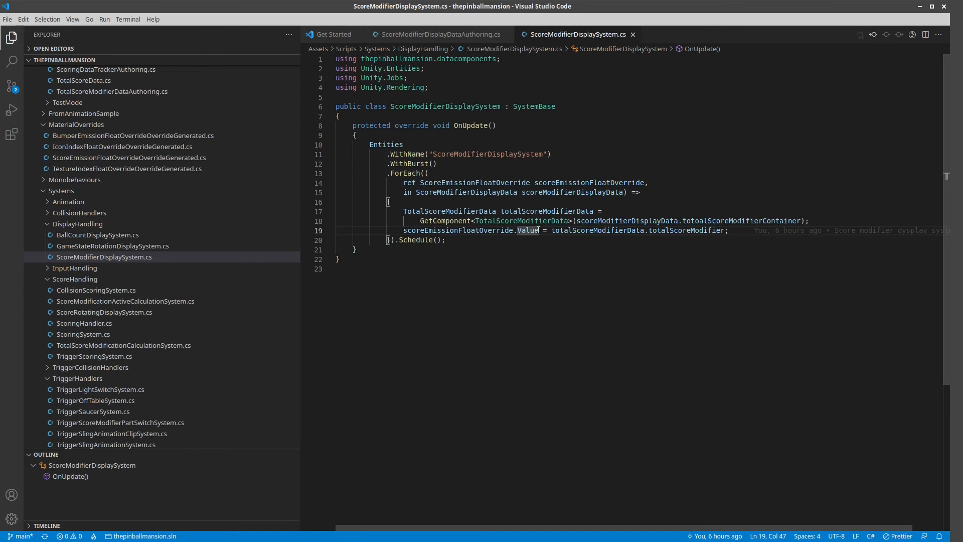
left_click(693, 232)
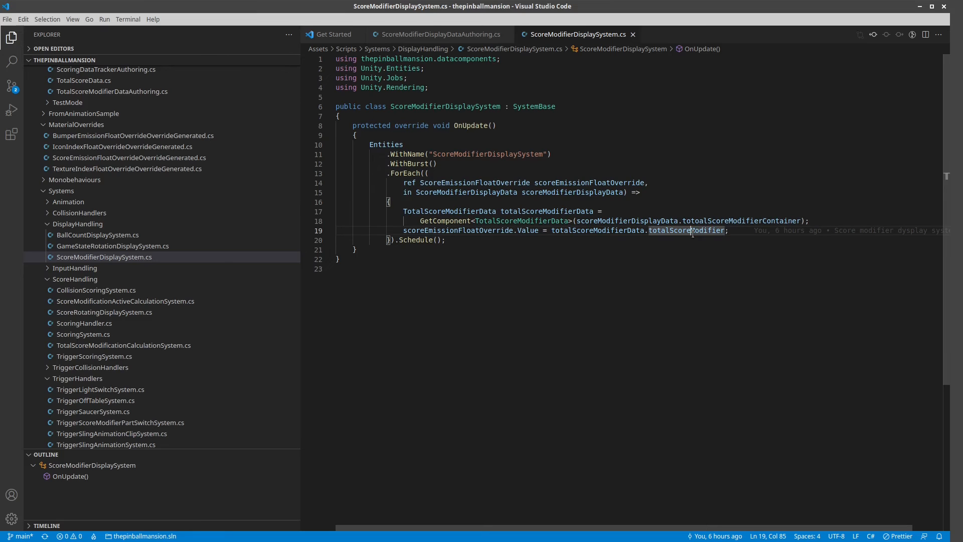
Inspect the MaterialProperty struct in ScoreEmissionFloatOverrideOverrideGenerated.cs and return to ScoreModifierDisplaySystem.cs.
left_click(116, 161)
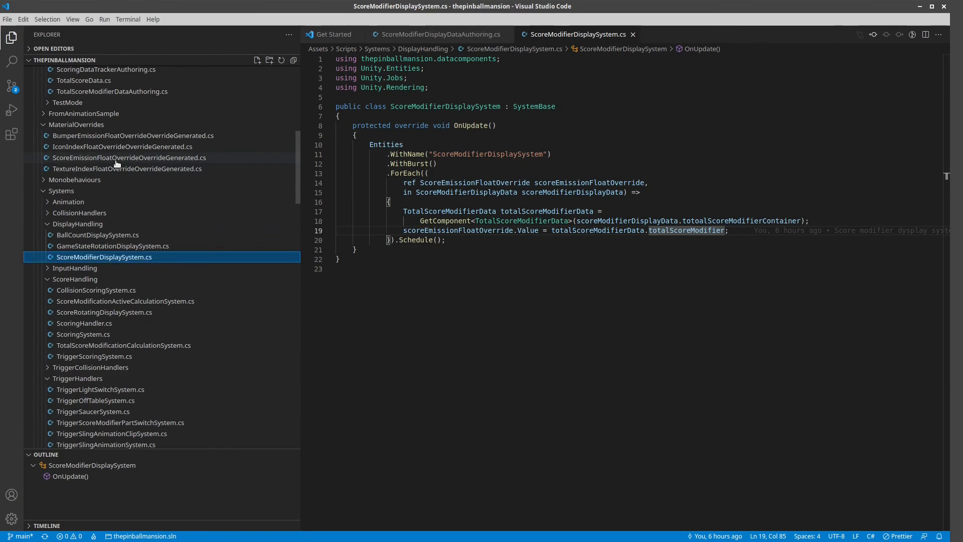
left_click(117, 159)
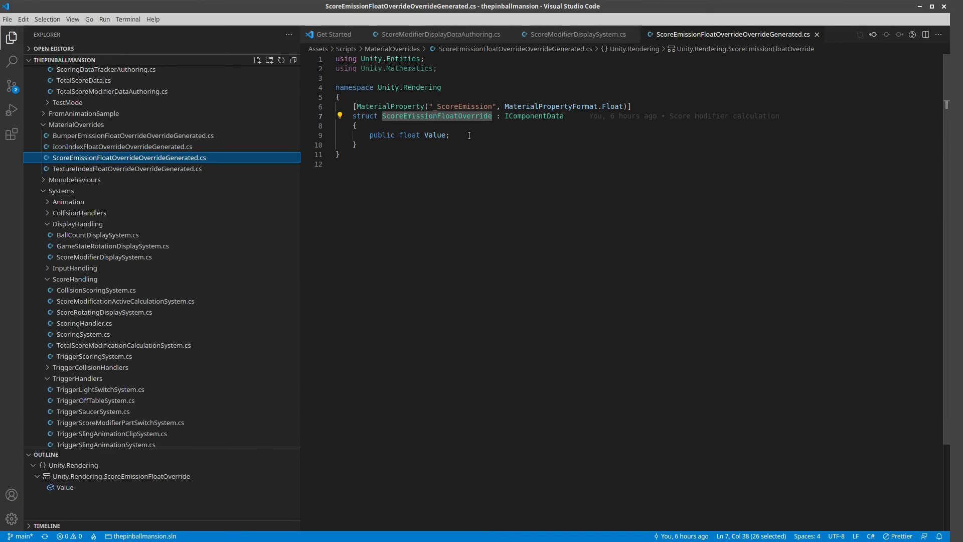
left_click(555, 36)
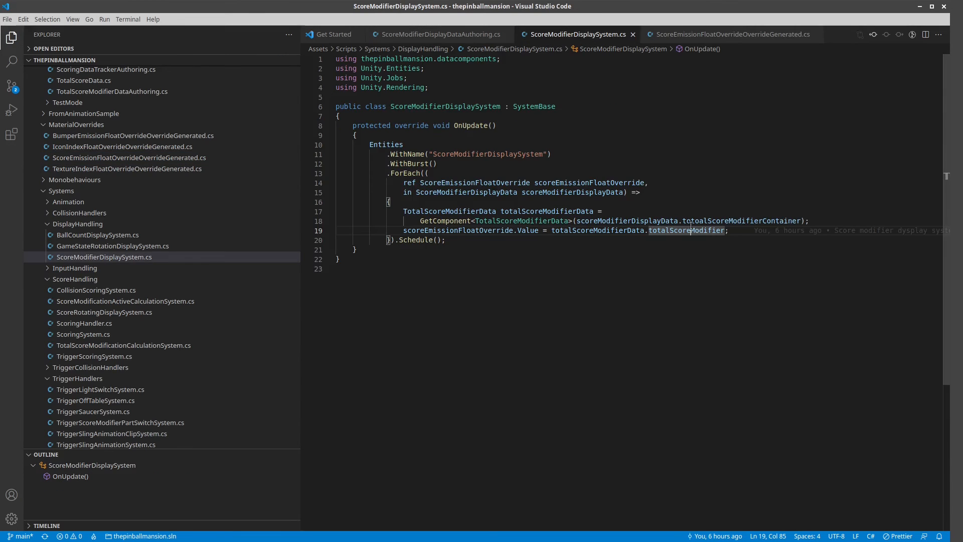
Switch to Unity and compare the FTEmissiveSGMatOverrideAsset property overrides with the ScoreModifierDisplaySystem code, ending back in Unity.
key("alt+Tab")
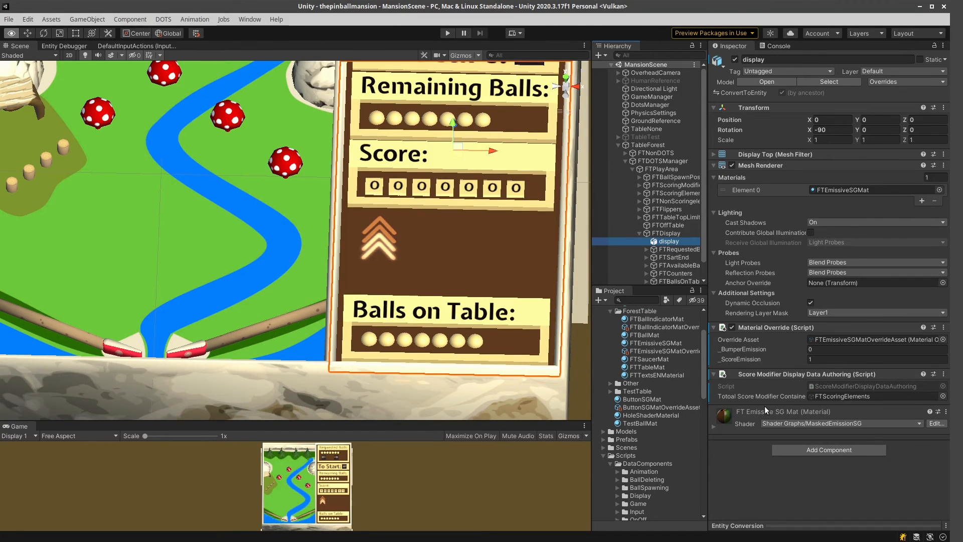
left_click(664, 350)
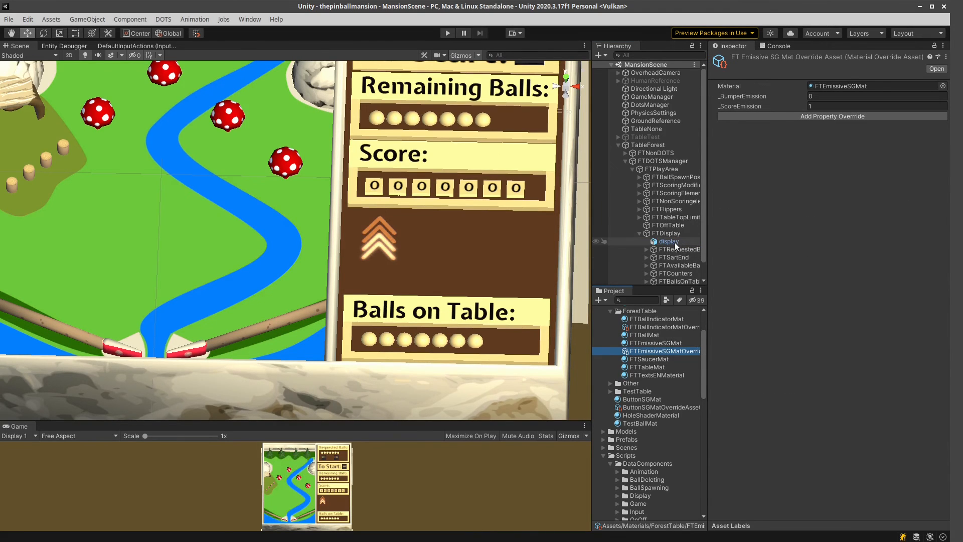
key("alt+Tab")
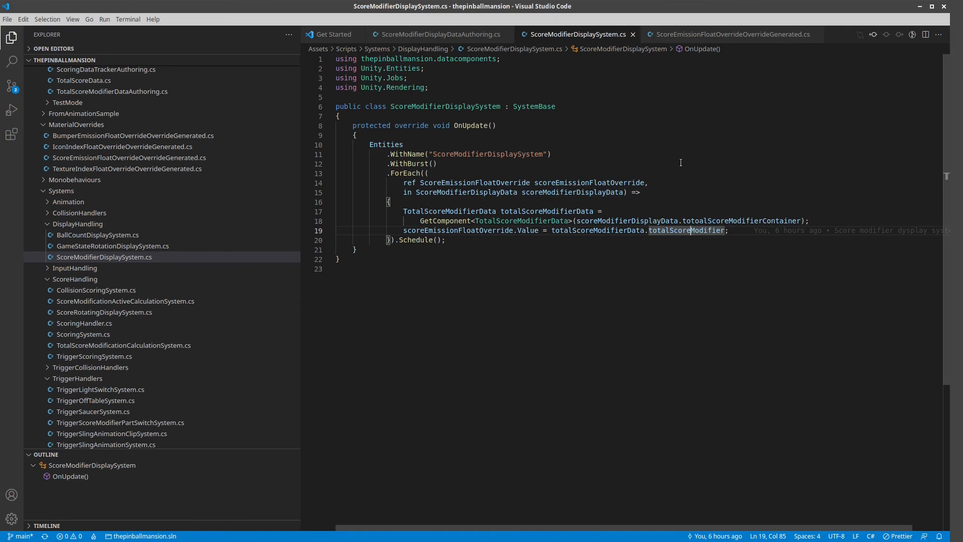
key("alt+Tab")
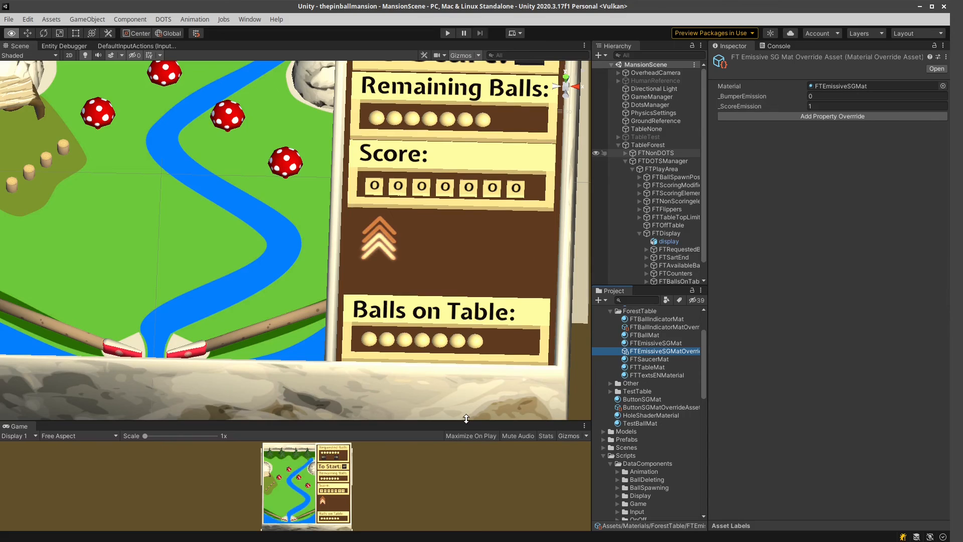
Enlarge the Game view in height and width so the whole pinball table is shown, narrowing the Inspector.
left_click_drag(466, 419, 466, 205)
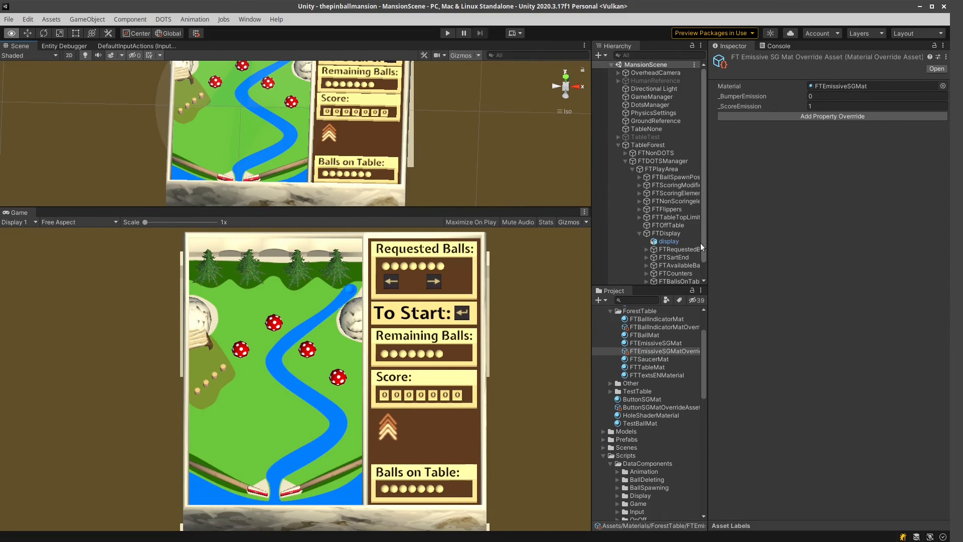
left_click_drag(708, 252, 866, 245)
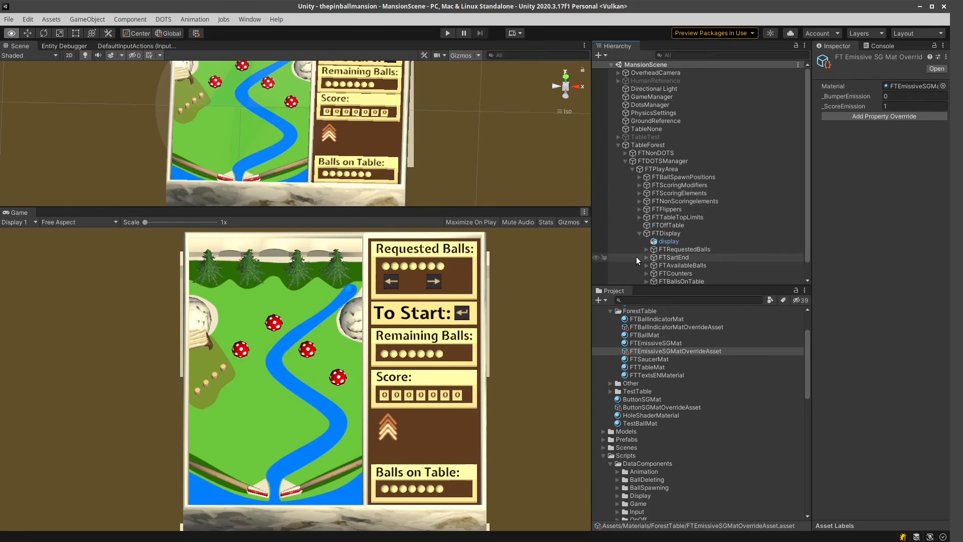
left_click_drag(592, 266, 696, 266)
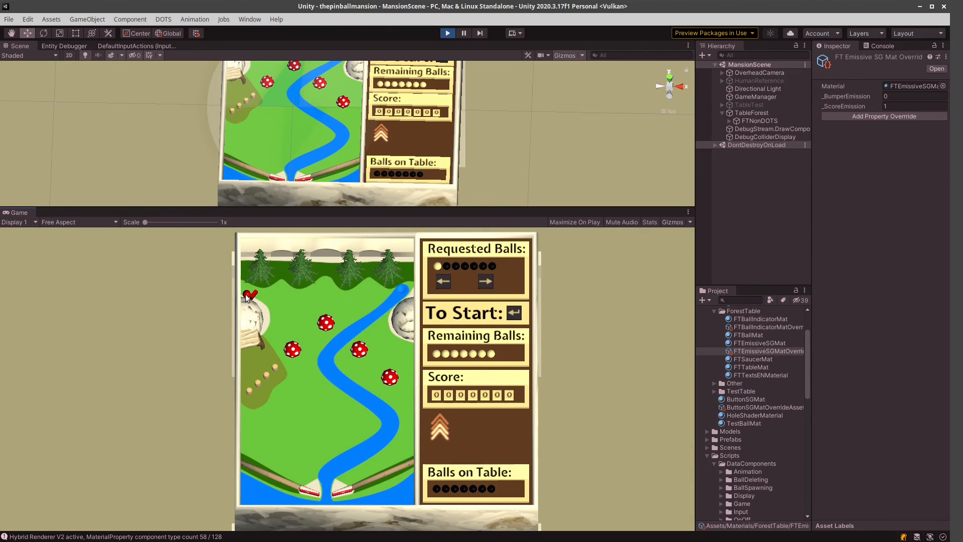
Play-test the pinball table in the Game view to watch the score modifier arrows, and stop play mode.
mouse_move(245, 294)
left_mouse_down()
mouse_move(288, 288)
mouse_move(294, 359)
mouse_move(307, 283)
mouse_move(329, 288)
mouse_move(323, 329)
mouse_move(317, 291)
mouse_move(304, 295)
mouse_move(361, 299)
mouse_move(363, 343)
mouse_move(384, 284)
mouse_move(404, 336)
mouse_move(387, 382)
mouse_move(384, 327)
mouse_move(253, 281)
mouse_move(249, 294)
left_mouse_up()
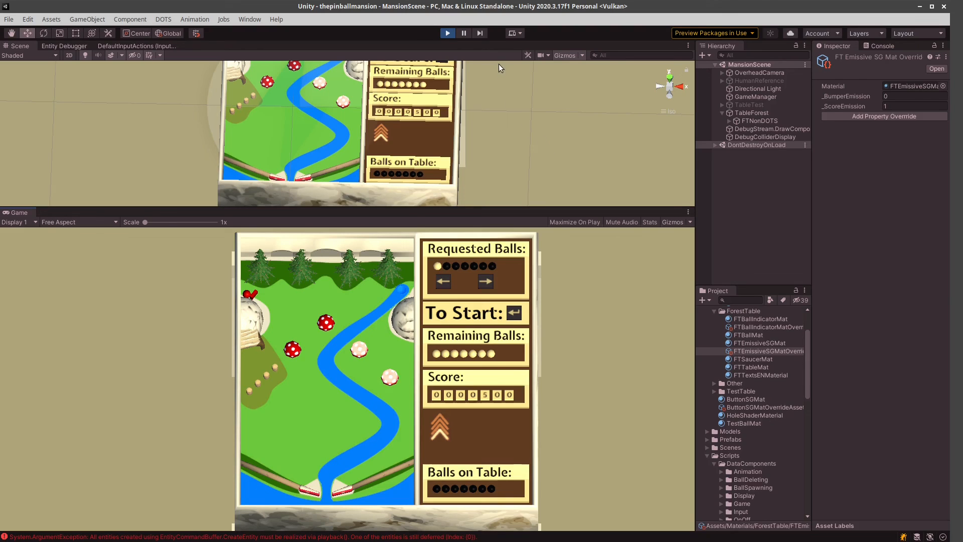
left_click(451, 34)
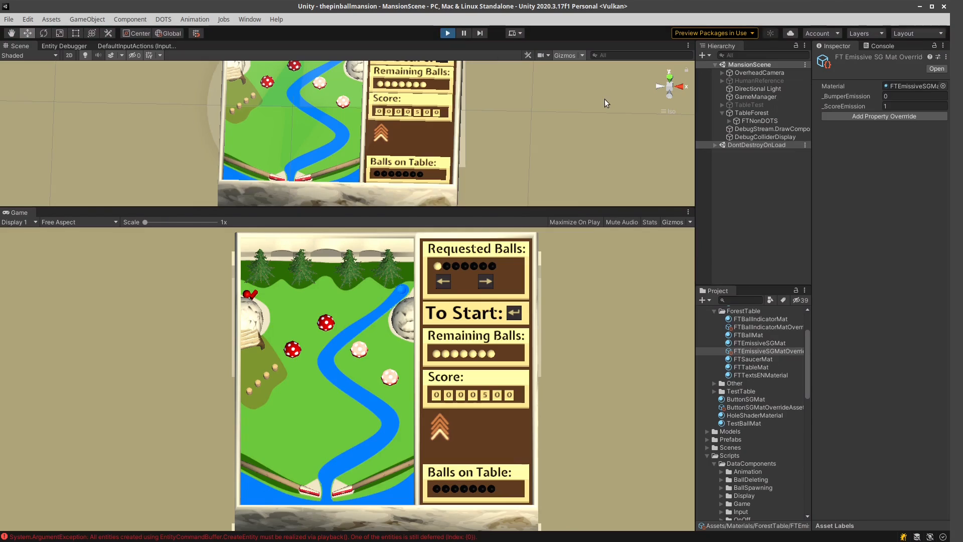